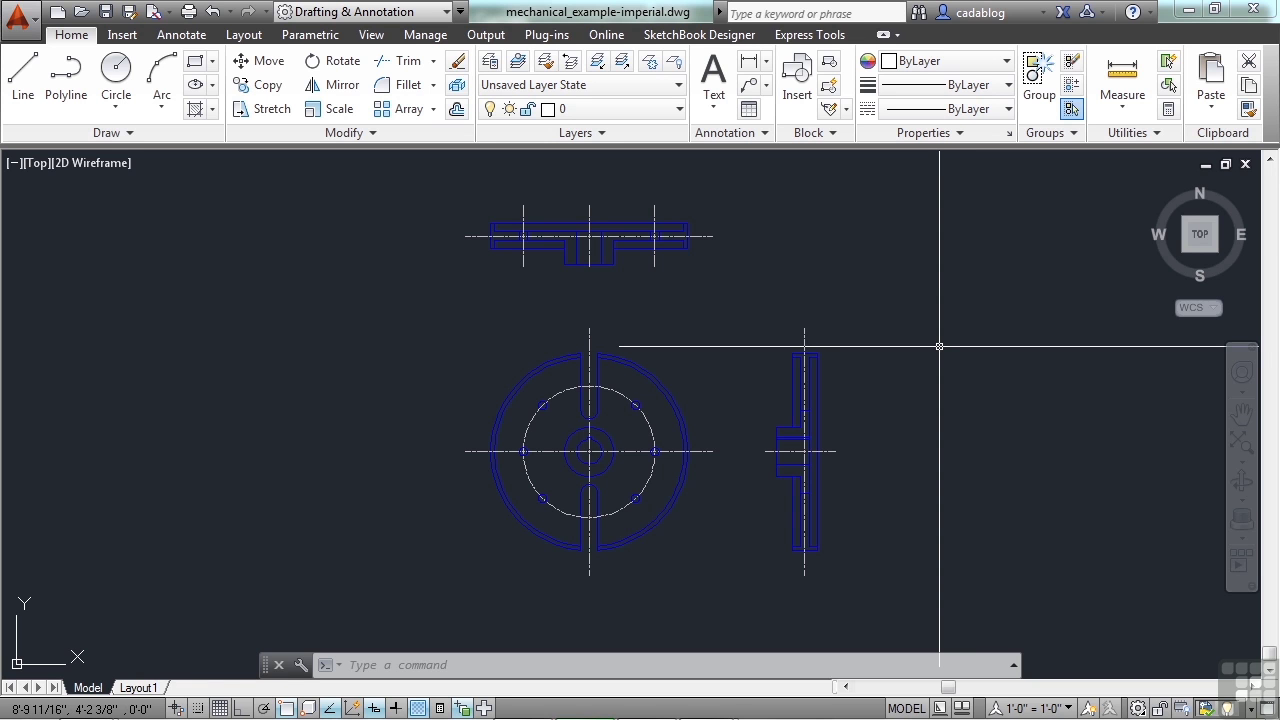
Step: Open Drawing Units with the UNITS command and move the dialog to the left of the drawing
text(units)
key(Return)
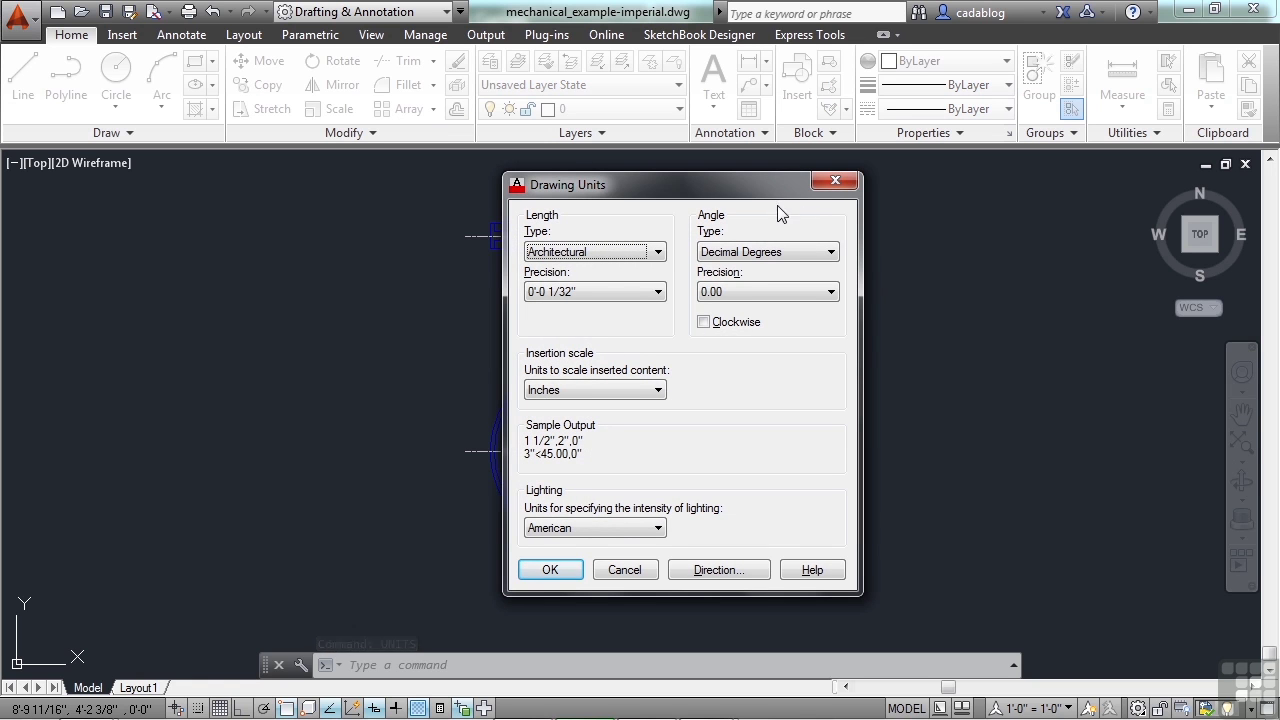
mouse_move(749, 184)
mouse_down()
mouse_move(296, 202)
mouse_move(311, 187)
mouse_up()
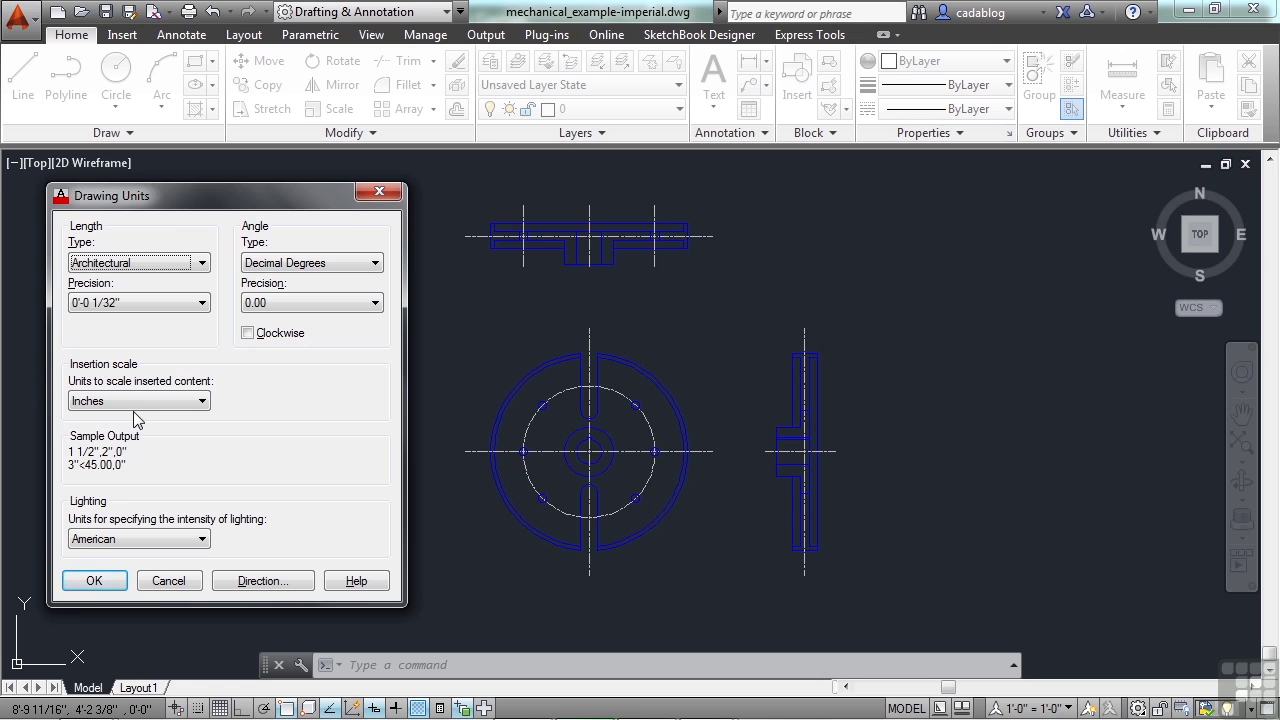
Step: Look through the insertion scale units and leave Inches selected
click(204, 404)
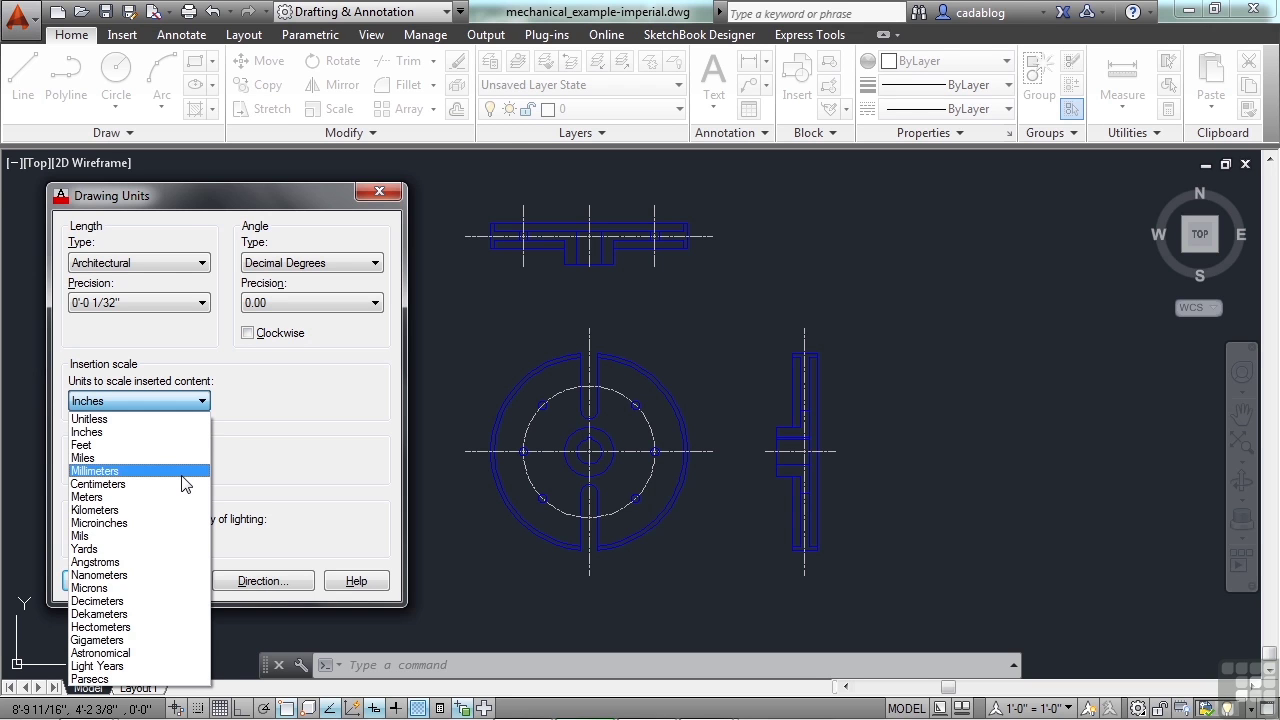
click(170, 433)
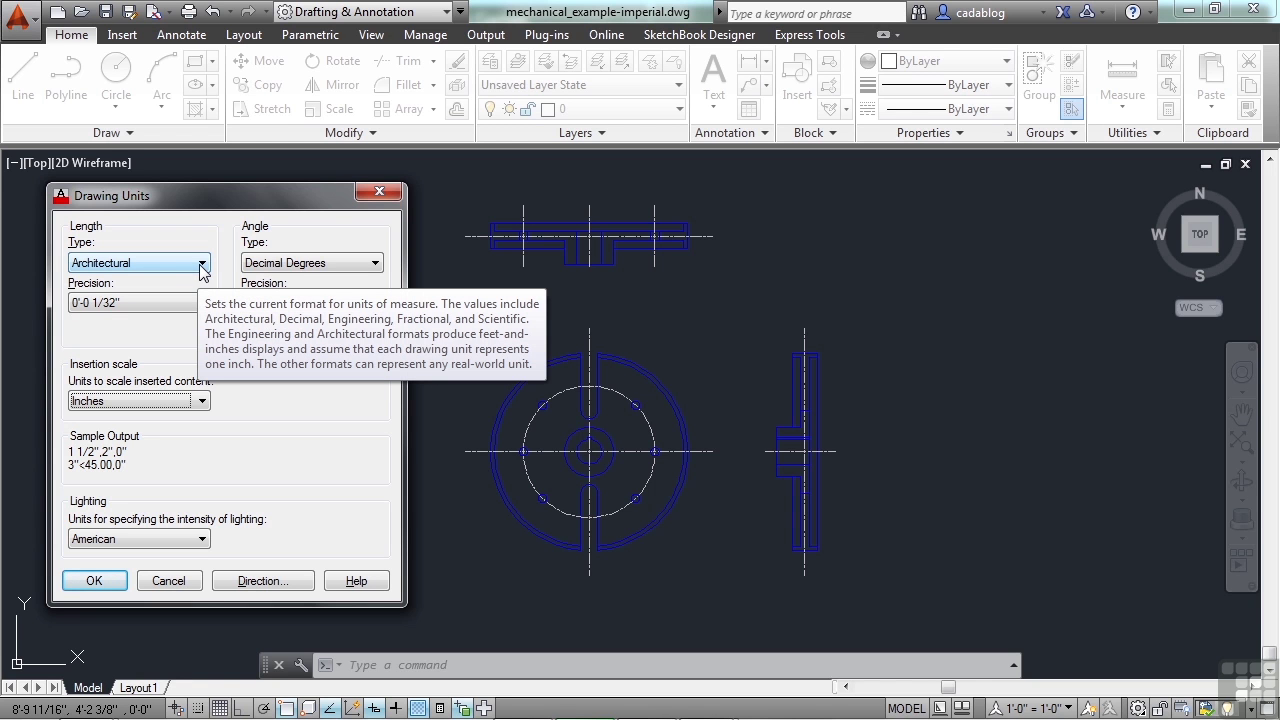
Step: Display the length types: Architectural, Decimal, Engineering, Fractional and Scientific
click(202, 266)
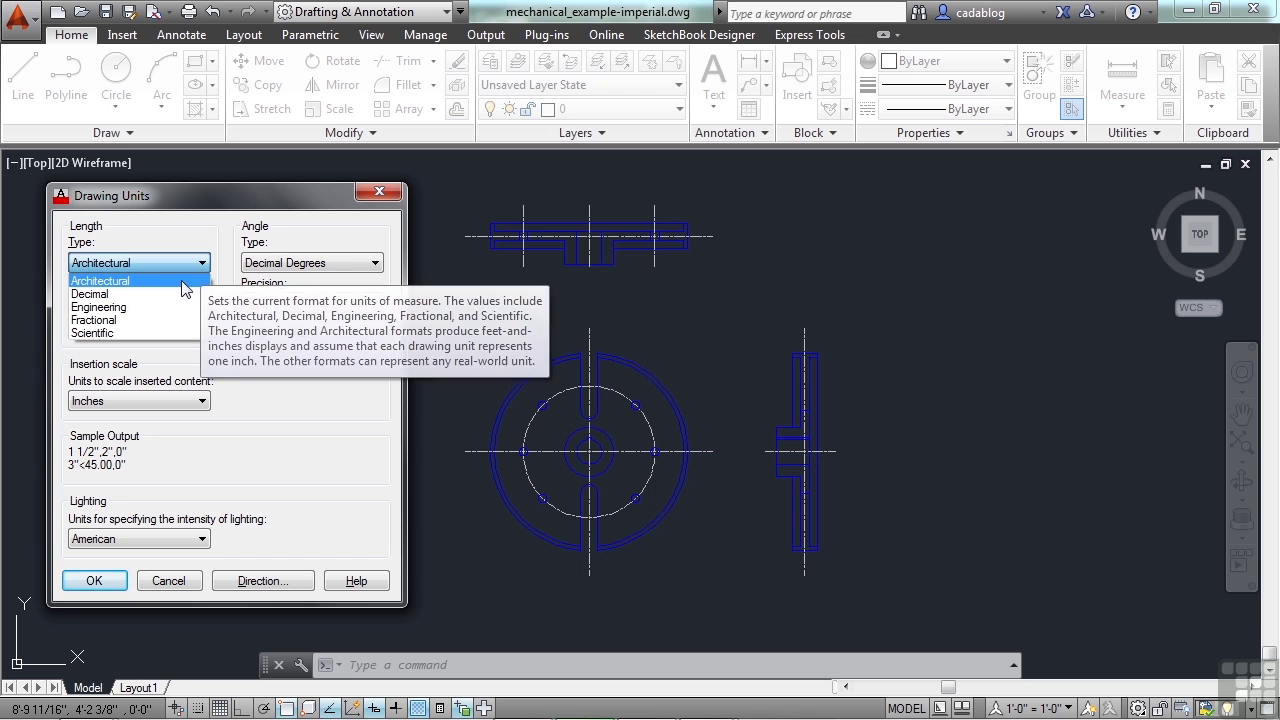
Step: Keep Architectural units and draw a 1" horizontal test line
click(166, 283)
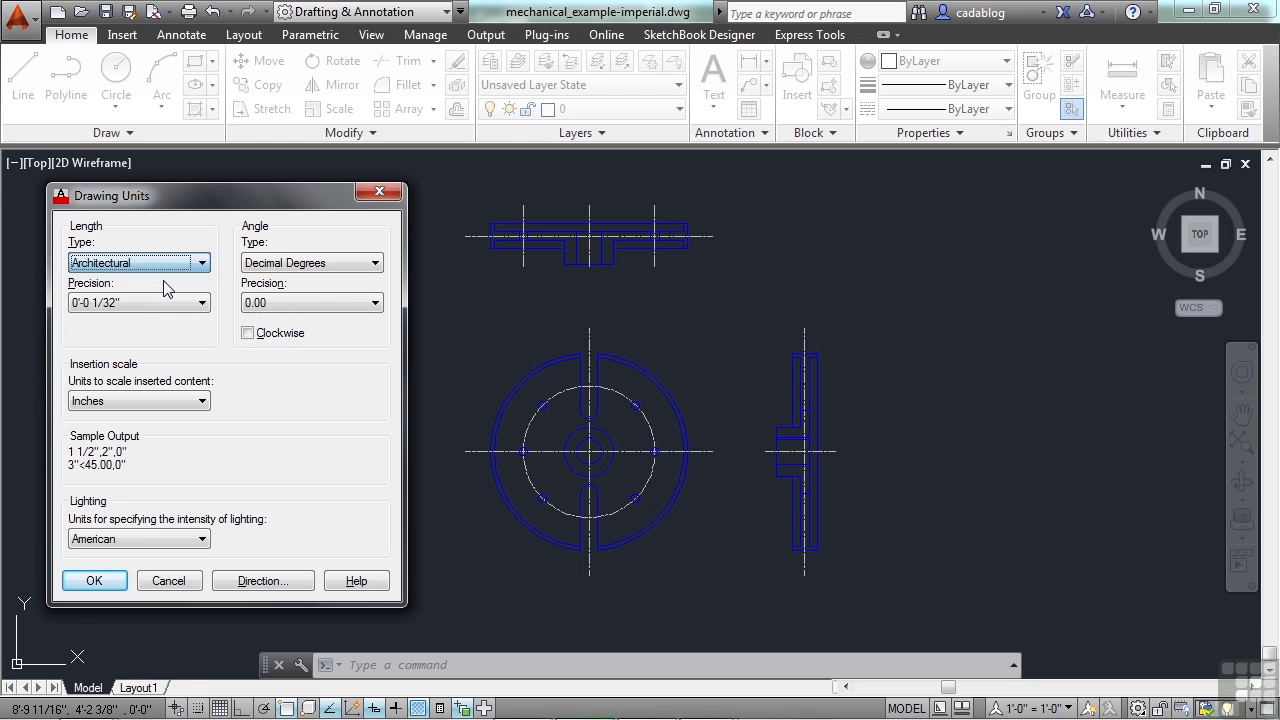
click(94, 580)
text(l)
key(Return)
click(251, 324)
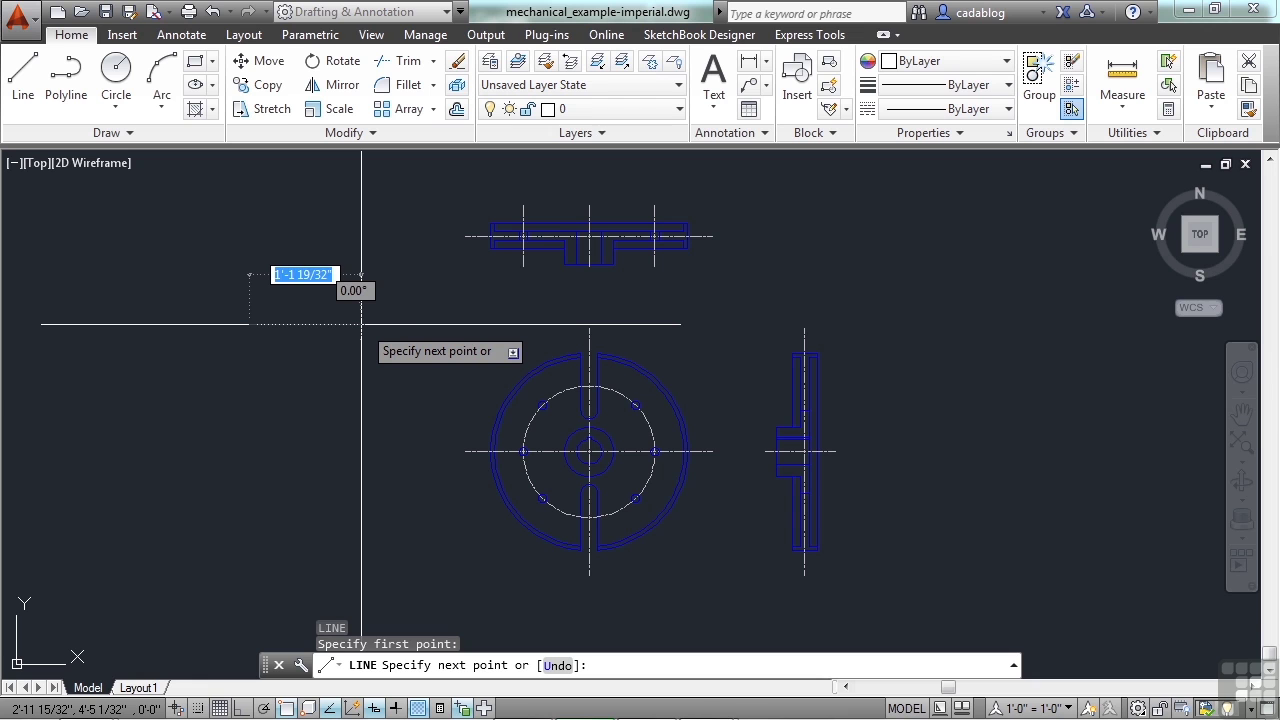
text(1)
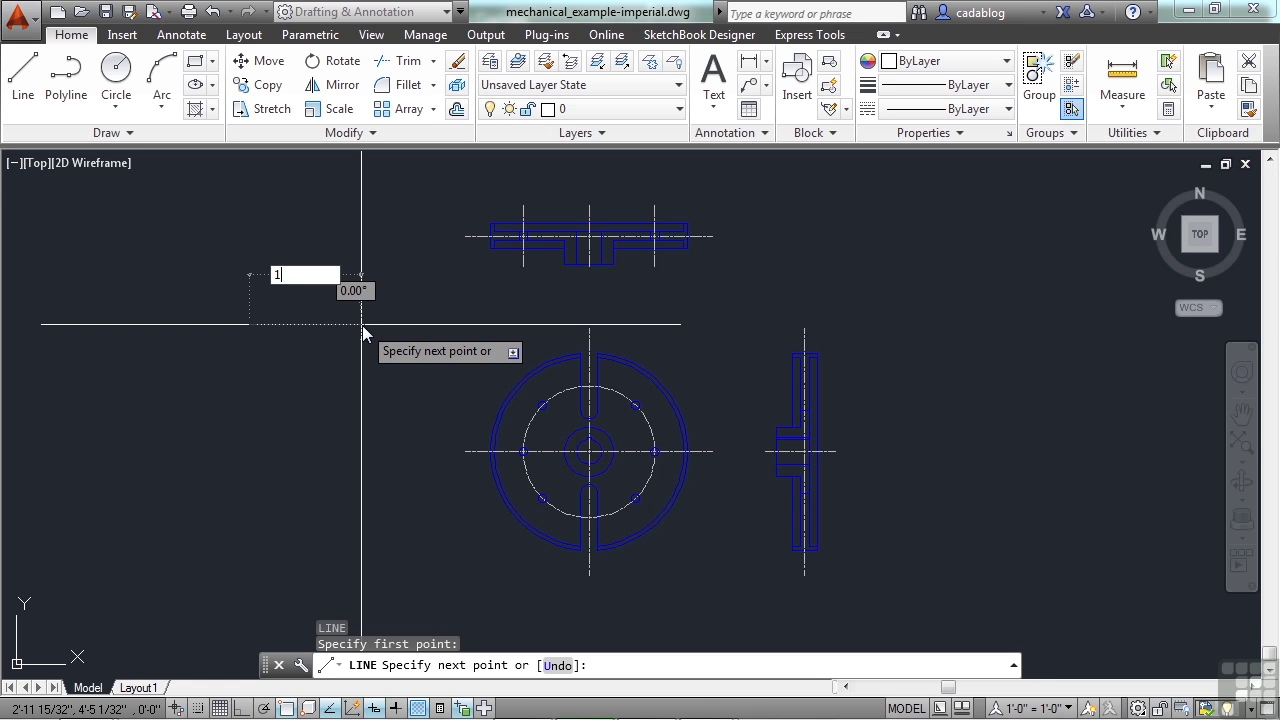
key(Return)
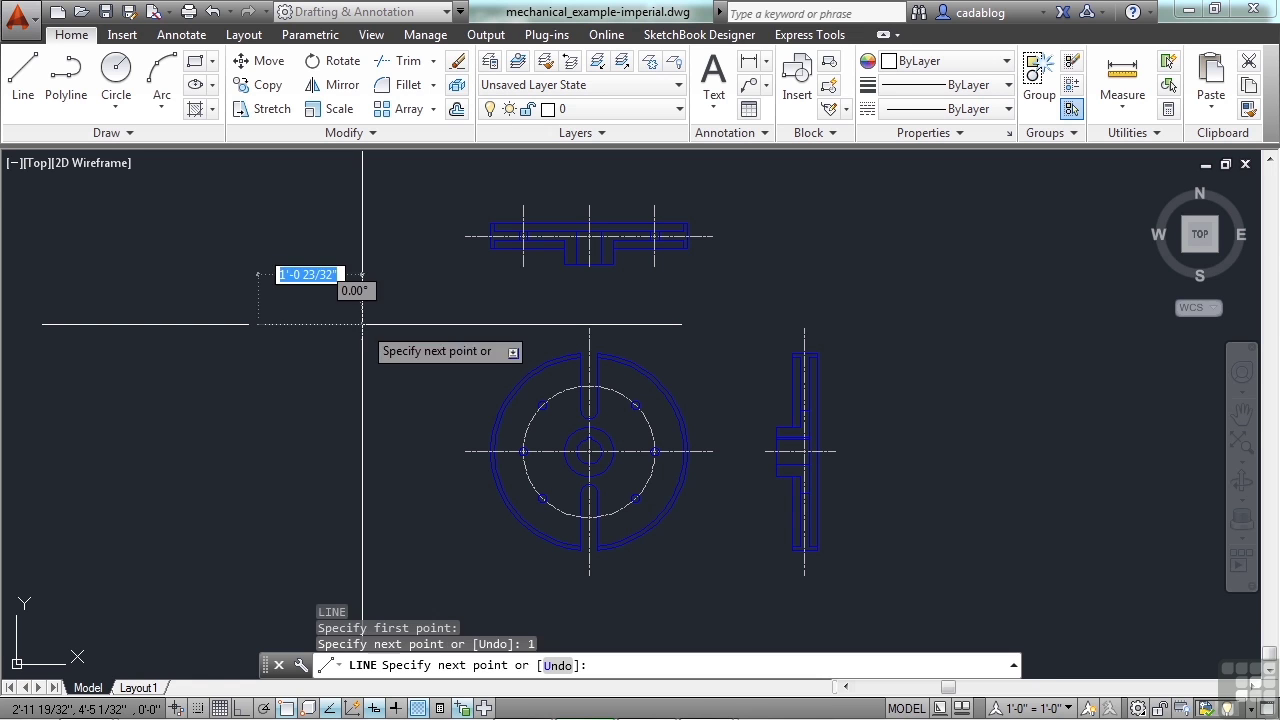
scroll(240, 322, up, 4)
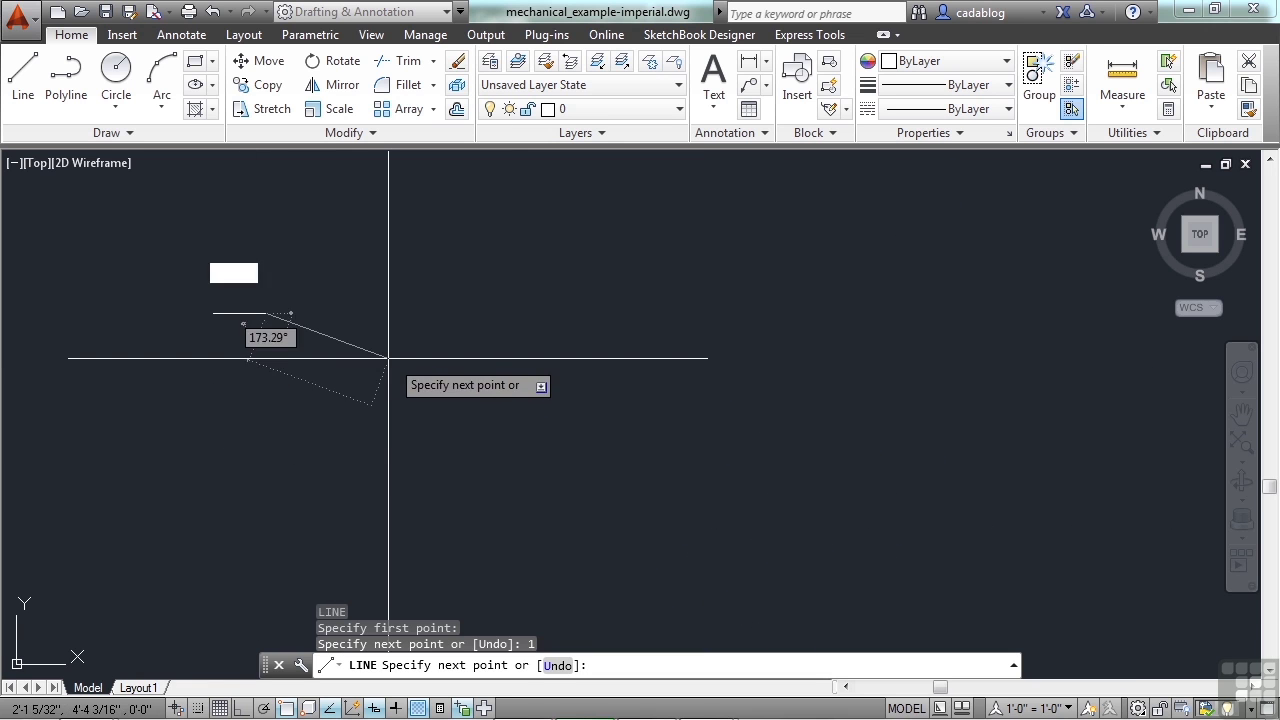
key(Return)
Step: Lengthen the test line from its end grip to about 1'-9 13/16" to the right
click(251, 313)
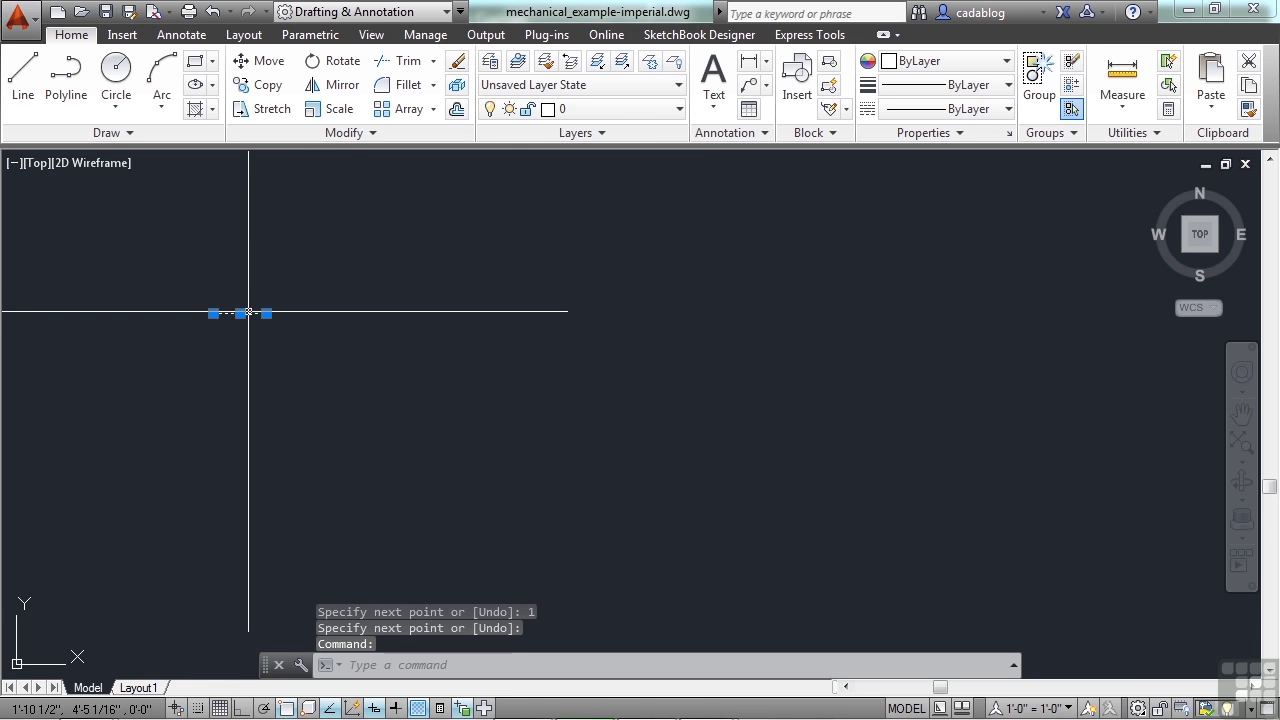
mouse_move(266, 313)
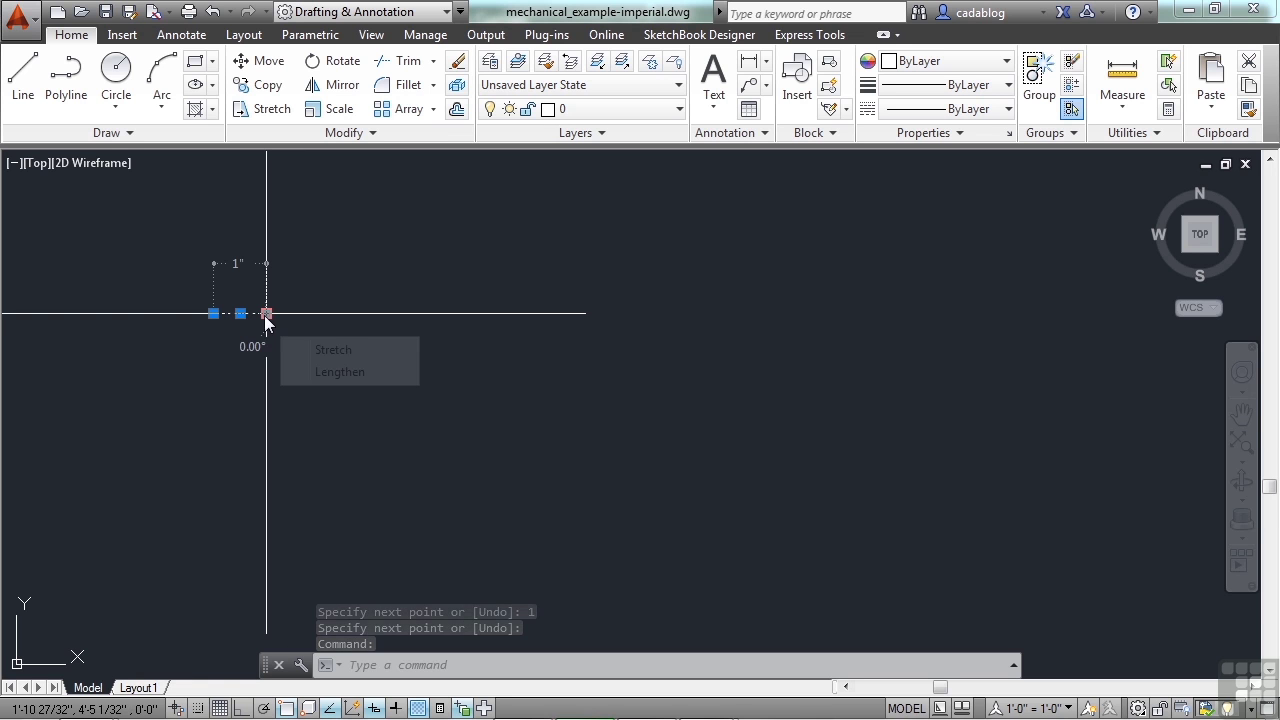
click(312, 371)
scroll(312, 364, down, 2)
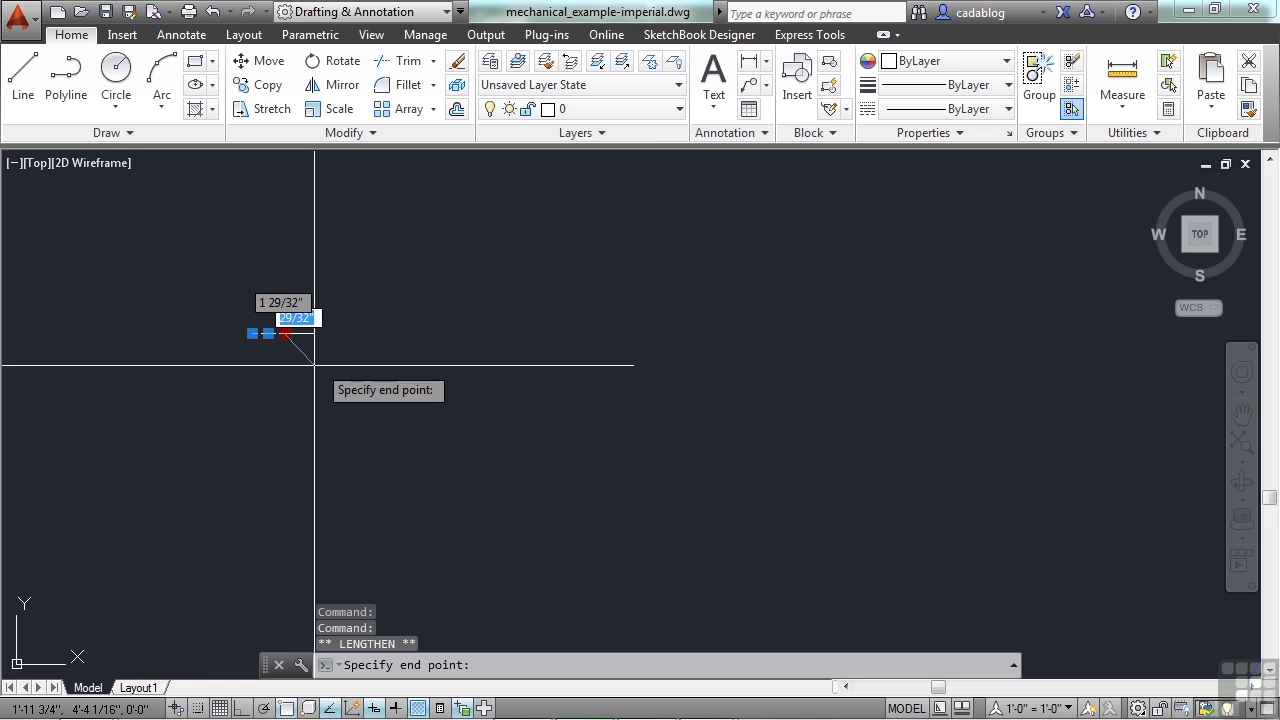
scroll(567, 369, down, 3)
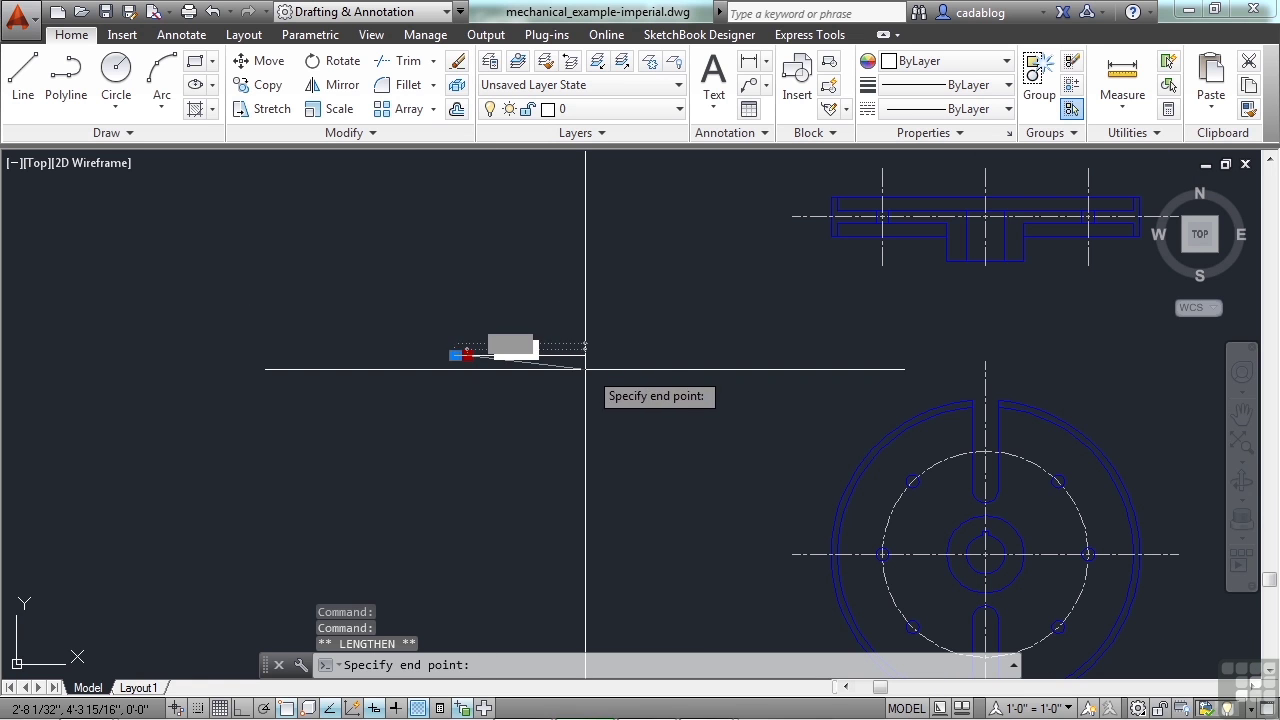
click(736, 366)
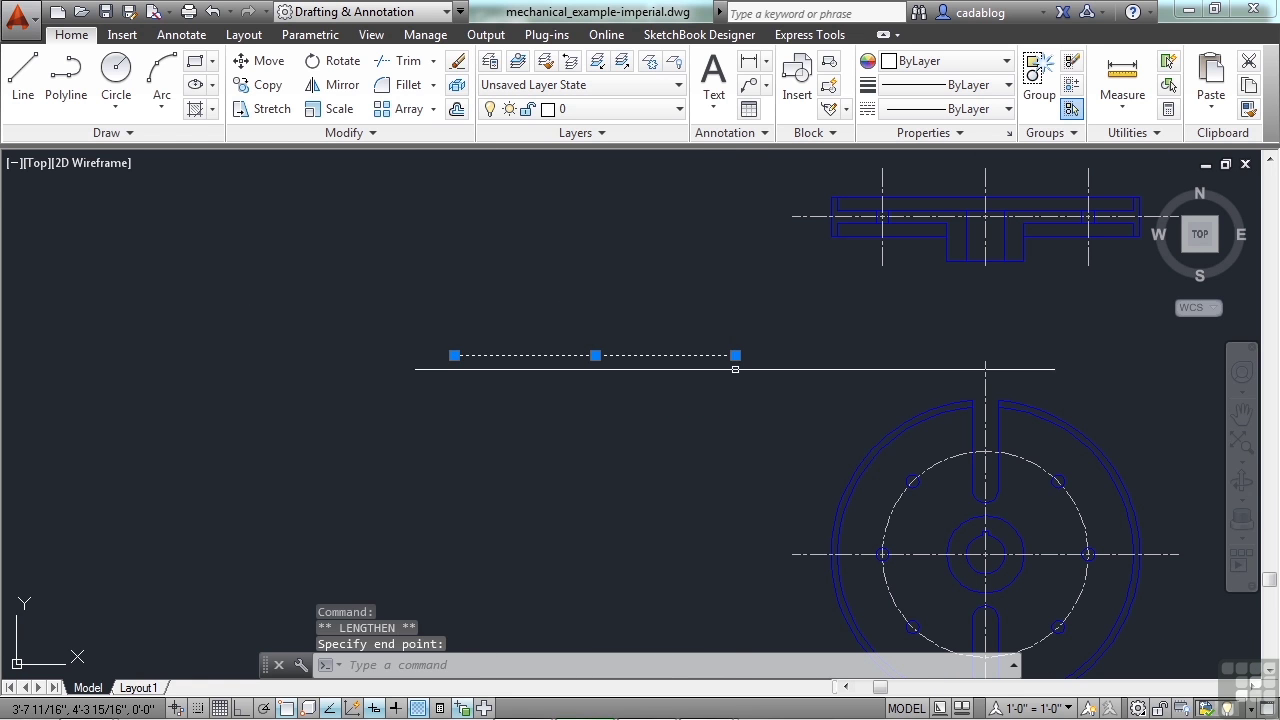
mouse_move(736, 356)
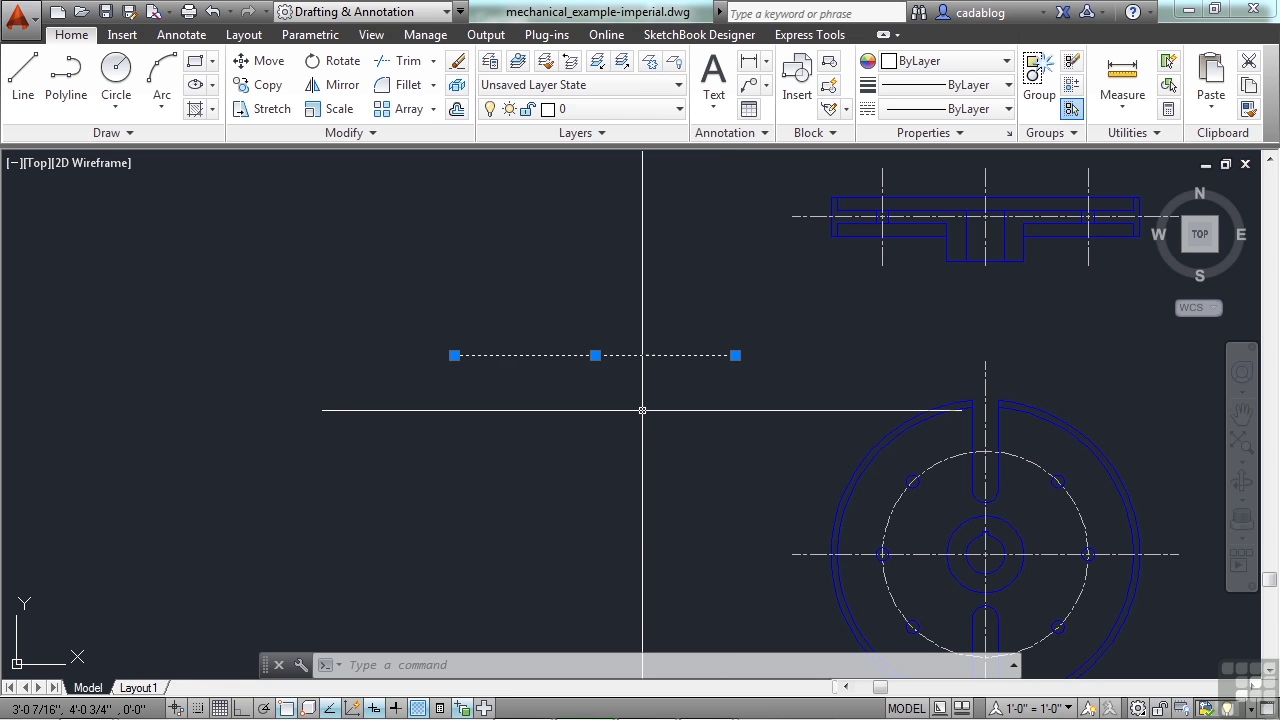
Step: Switch length units to Decimal and check that the test line now reads 21.82372
key(Escape)
text(units)
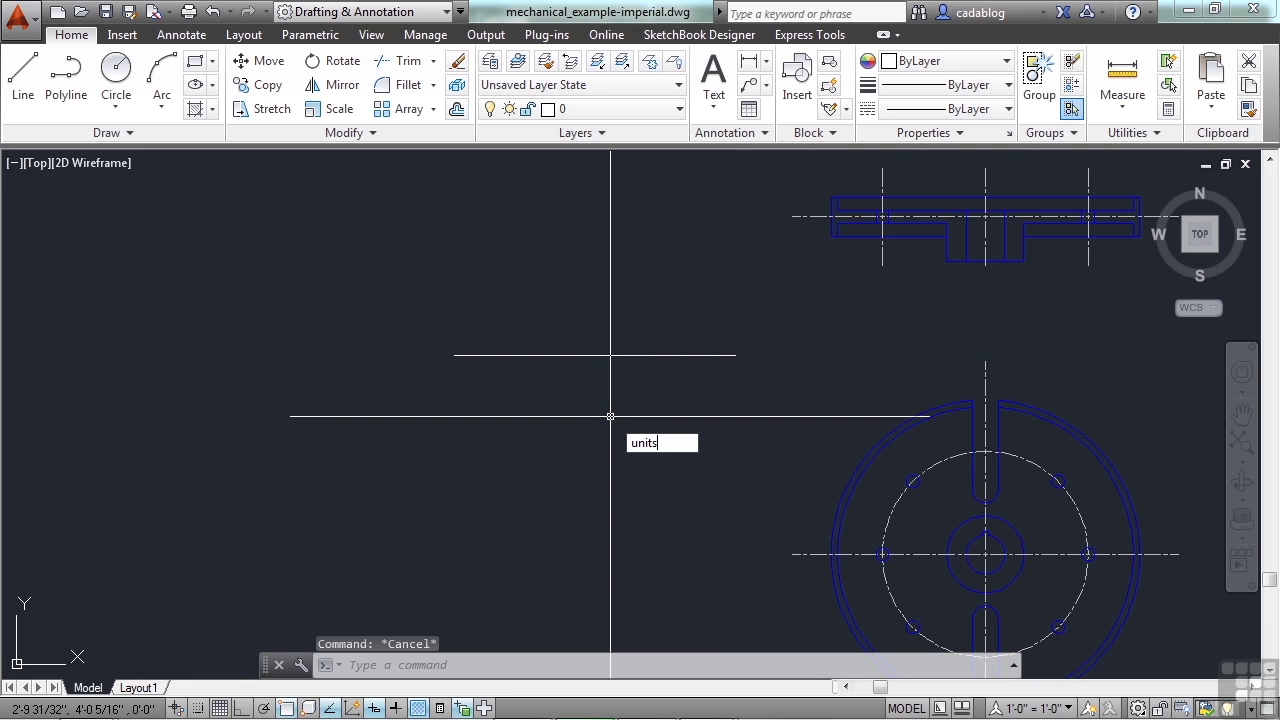
key(Return)
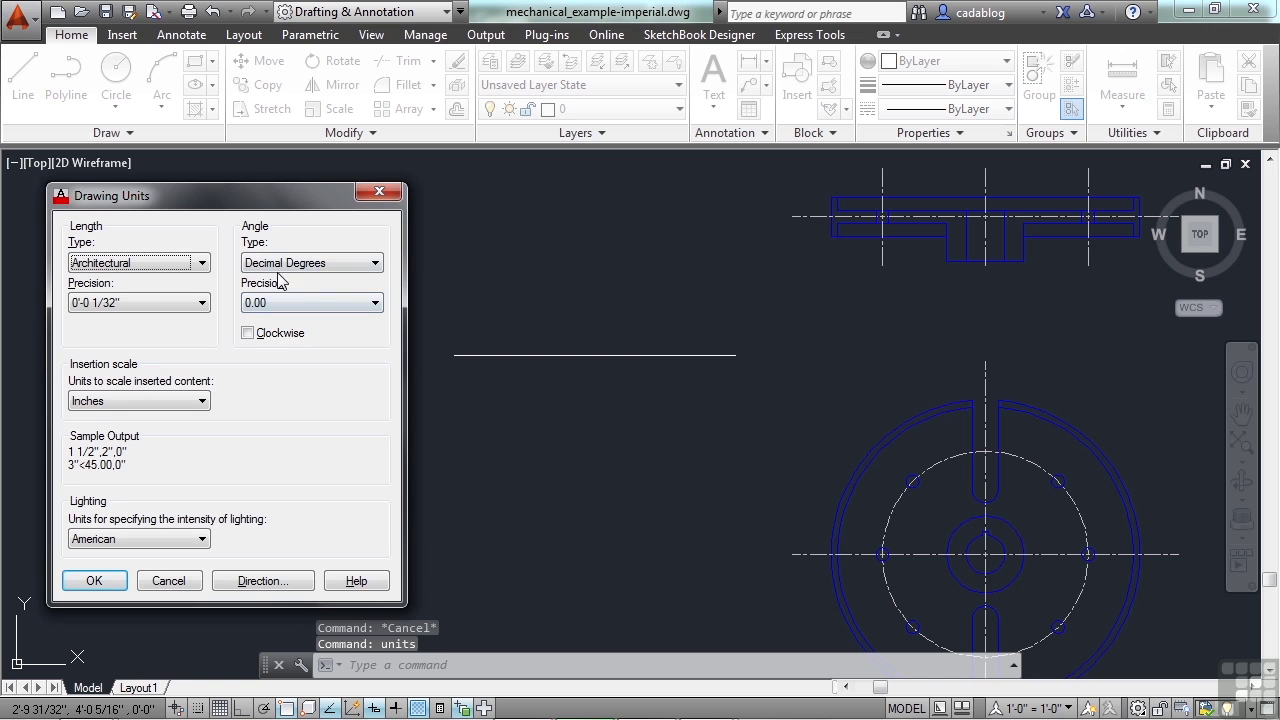
click(203, 266)
click(174, 295)
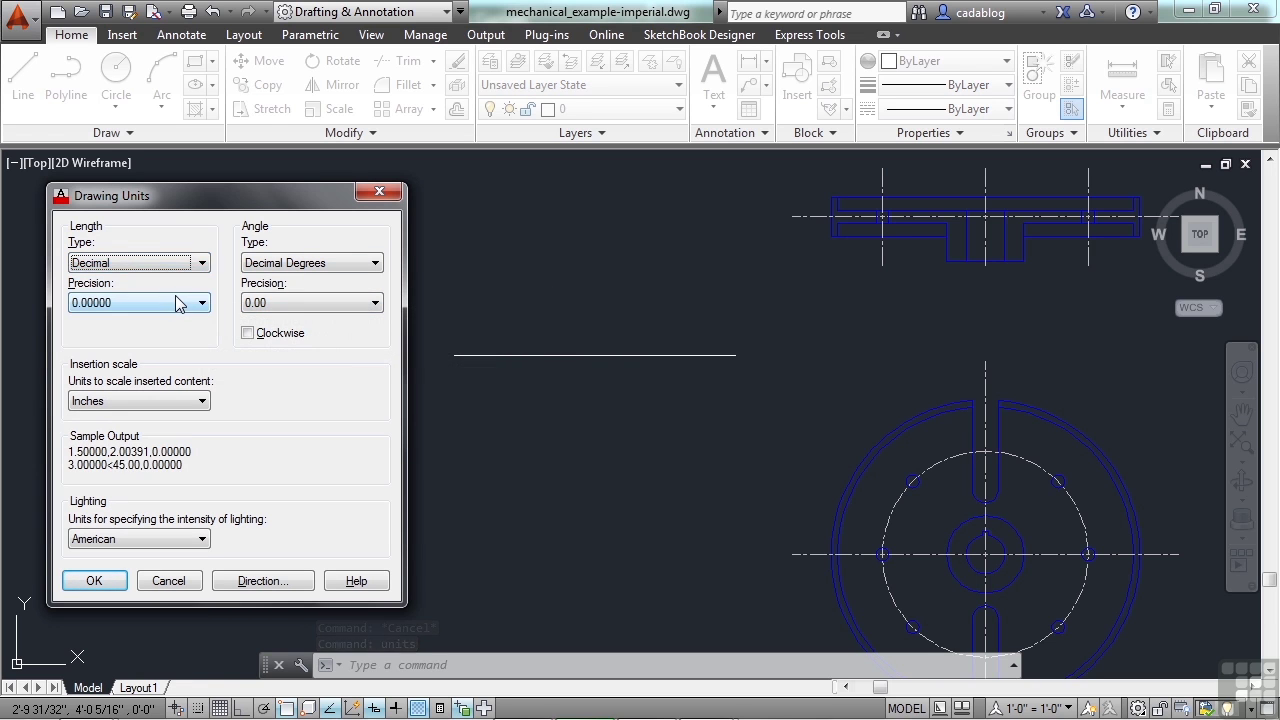
click(101, 583)
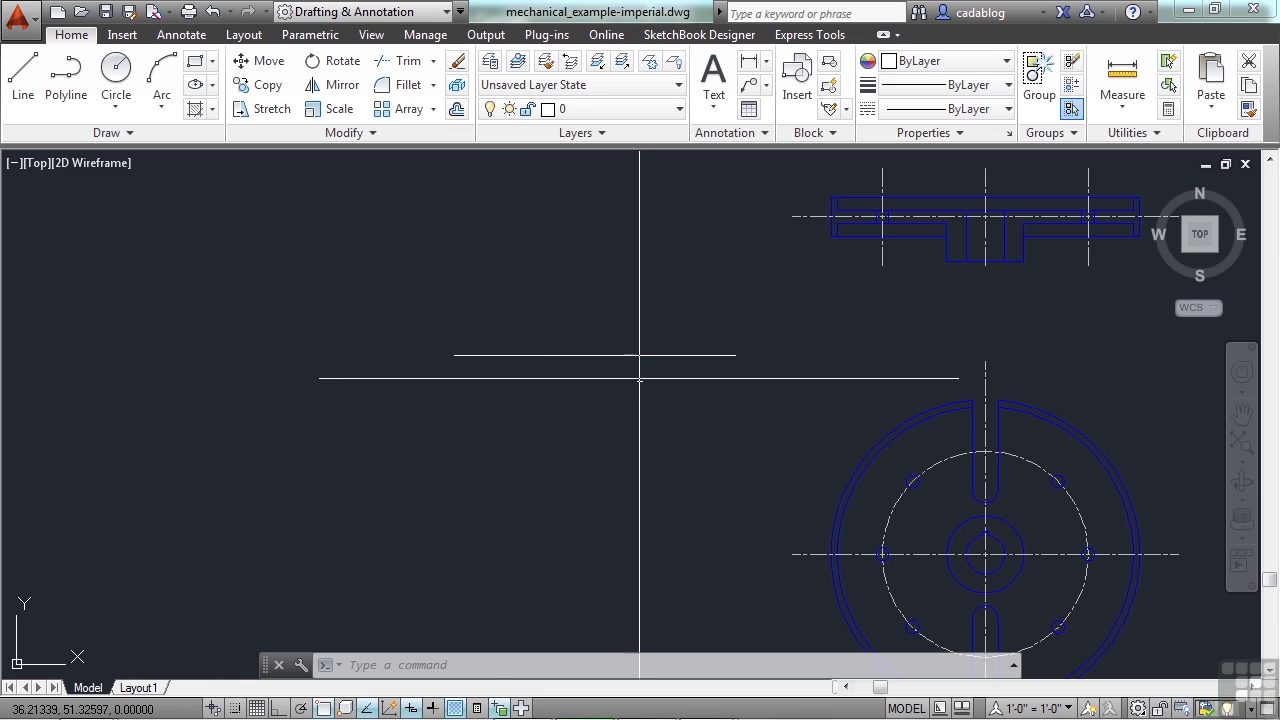
click(636, 355)
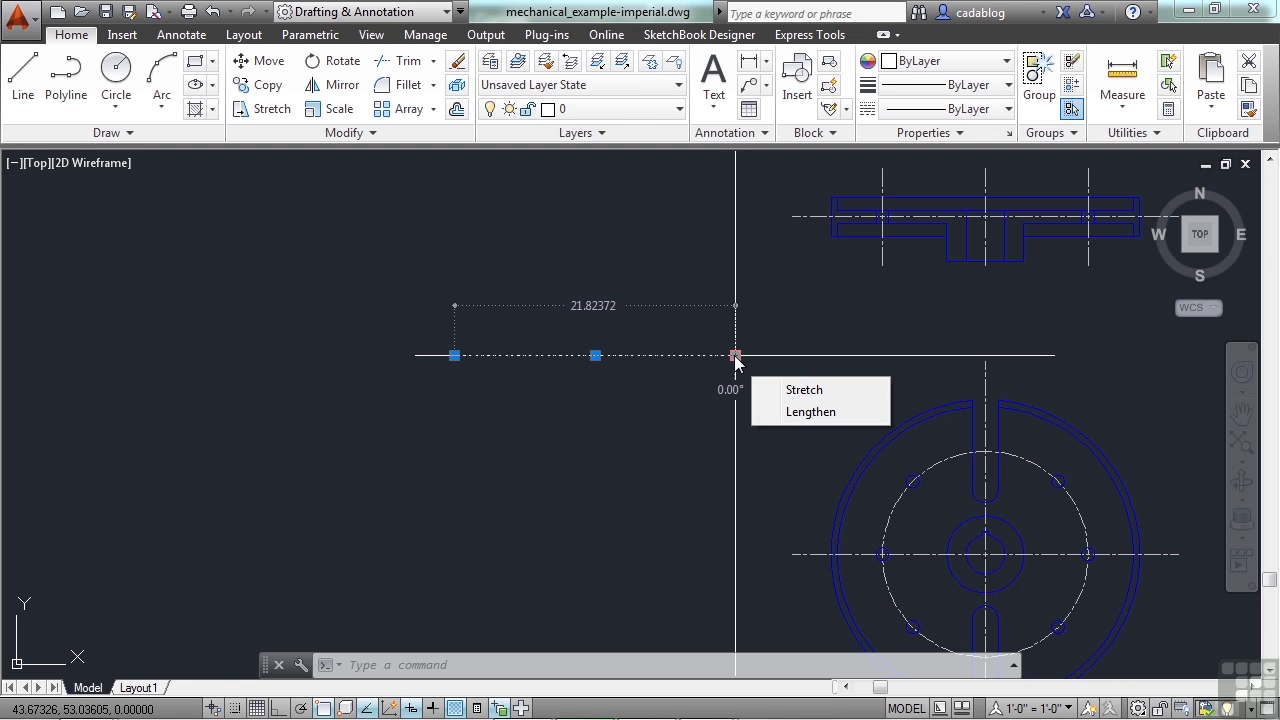
Step: Reopen Drawing Units and set the length type back to Architectural at 0'-0 1/32" precision
key(Escape)
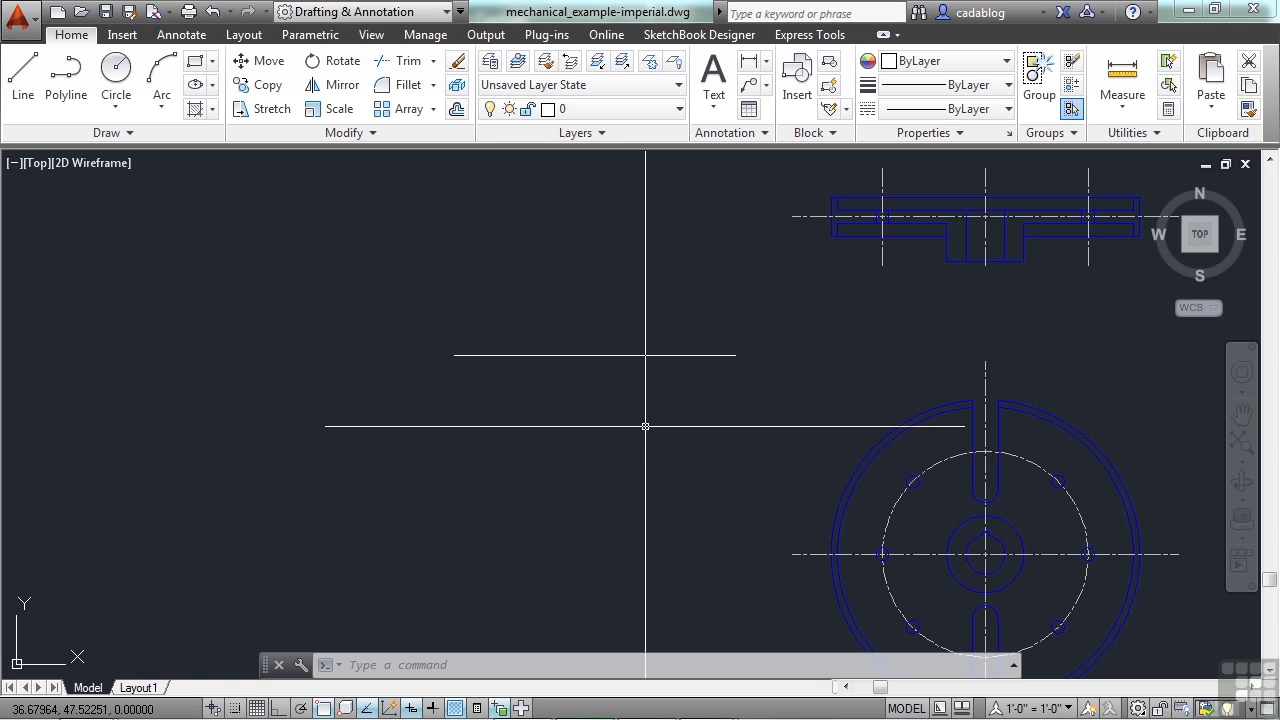
text(units)
key(Return)
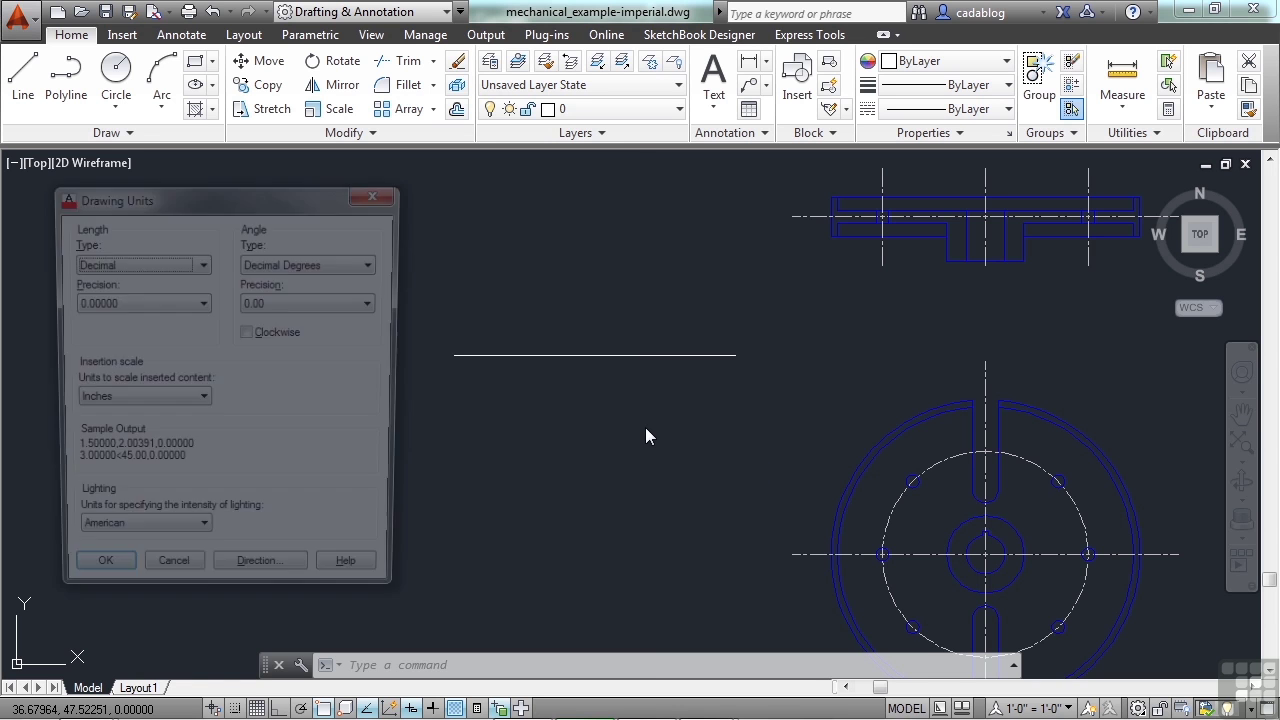
click(200, 264)
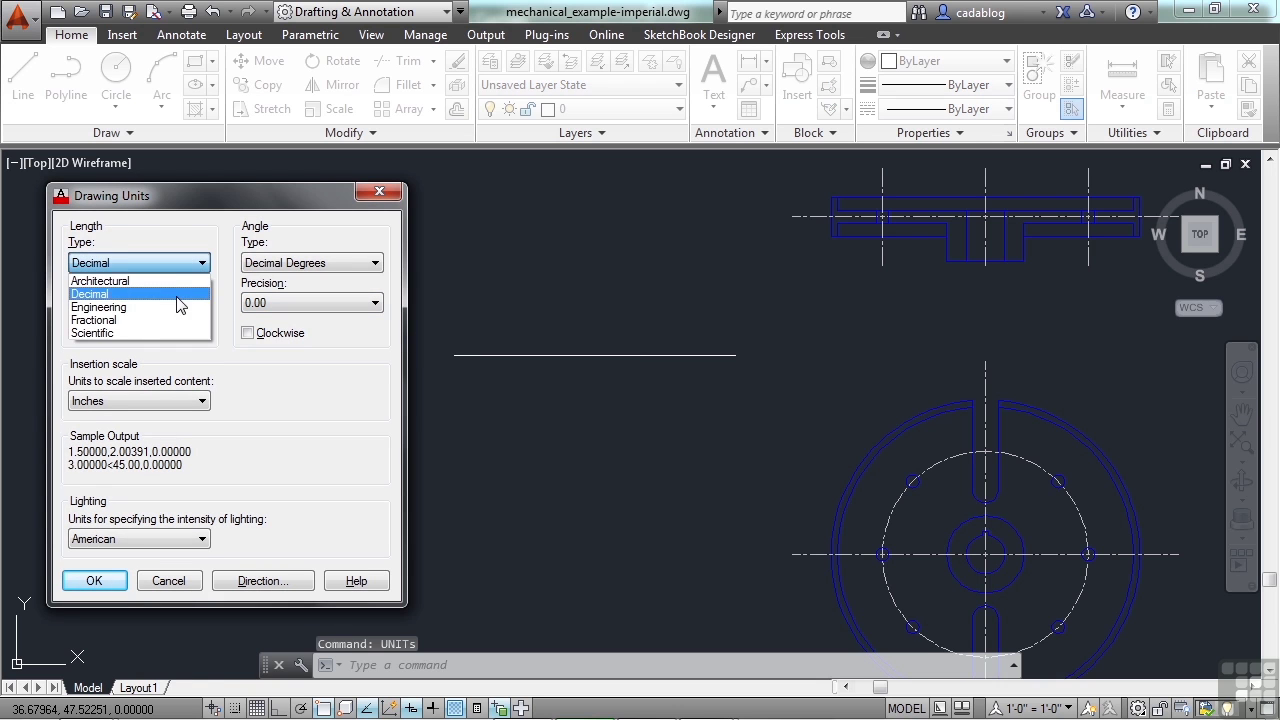
click(100, 281)
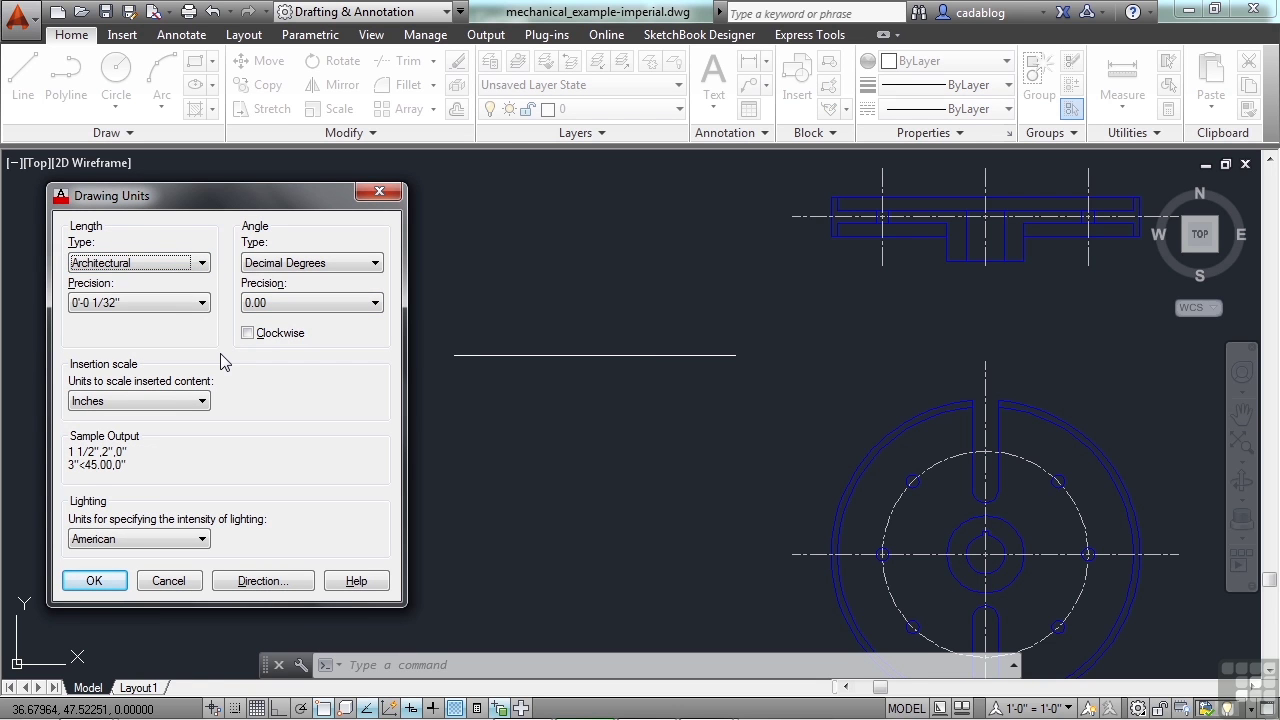
click(203, 264)
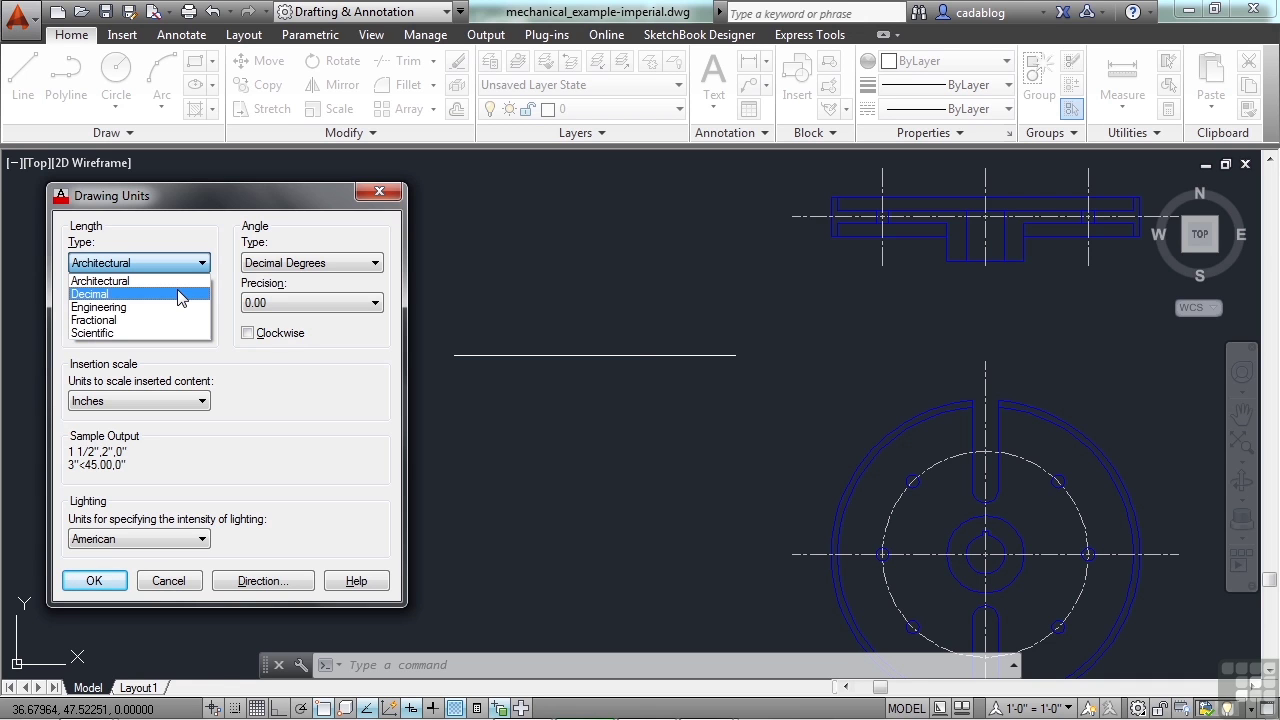
click(212, 376)
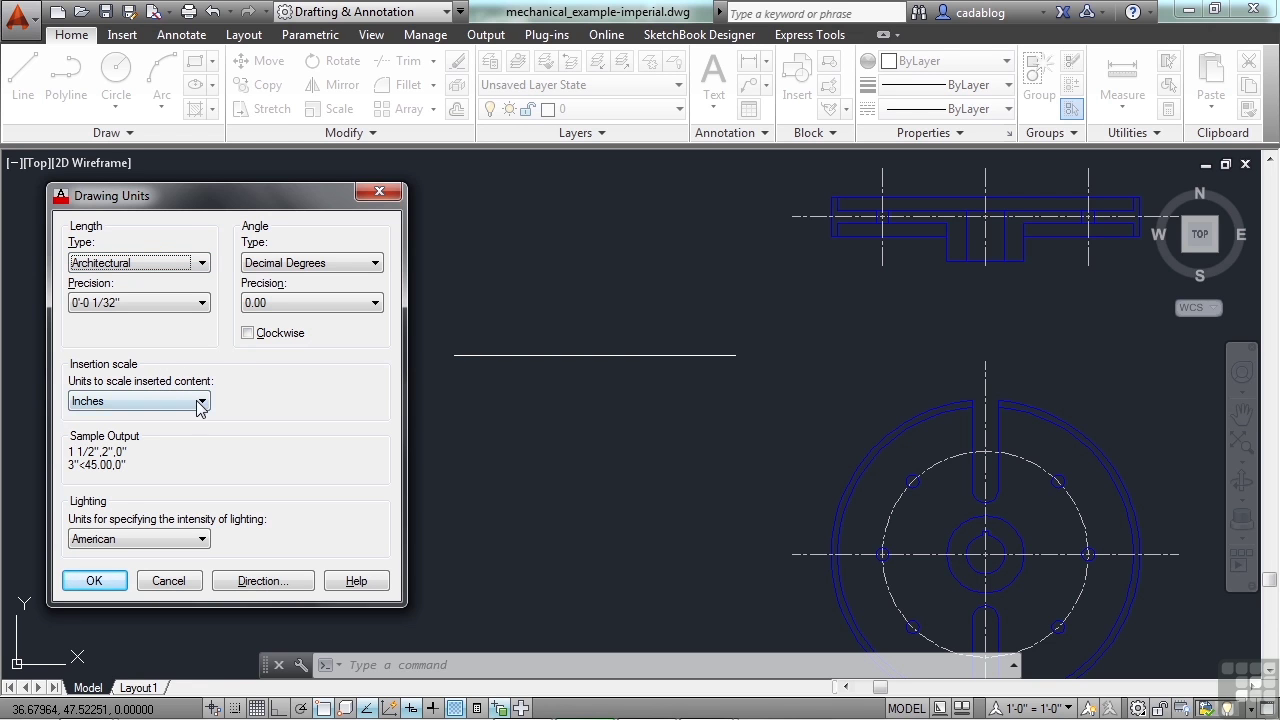
Step: Change the insertion scale to Millimeters and confirm the Insert Units warning
click(203, 401)
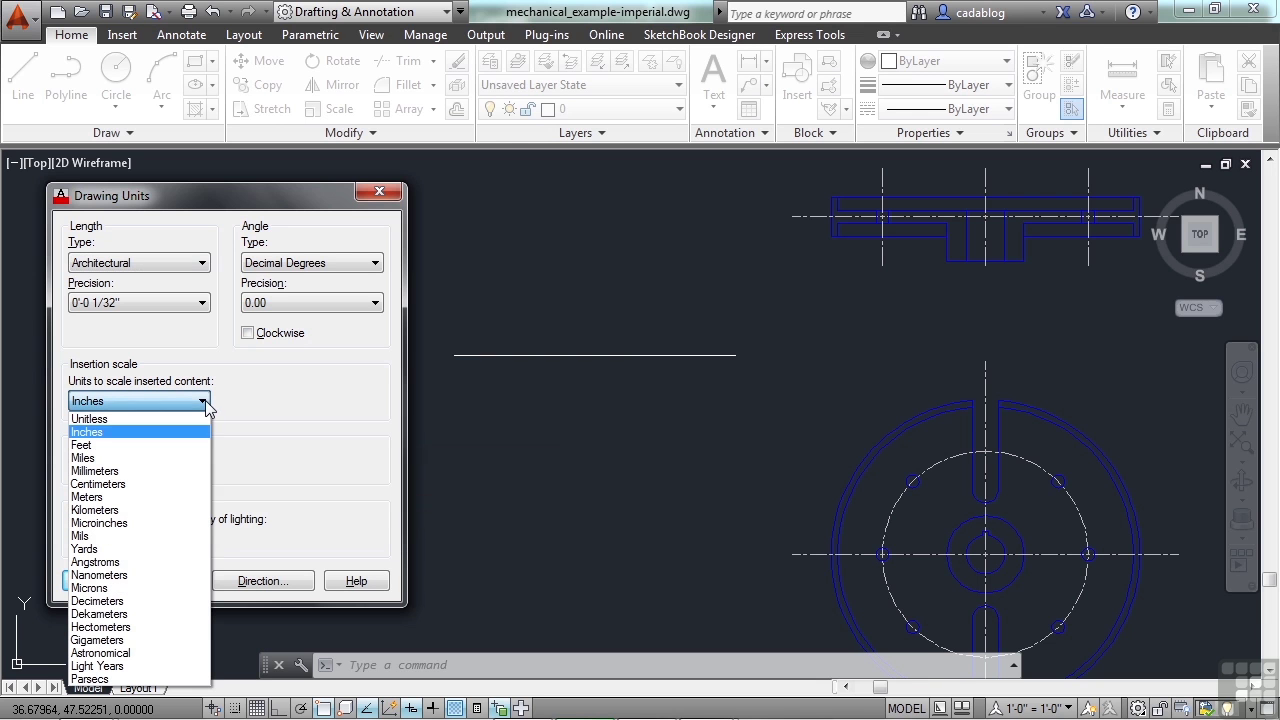
click(168, 470)
click(94, 580)
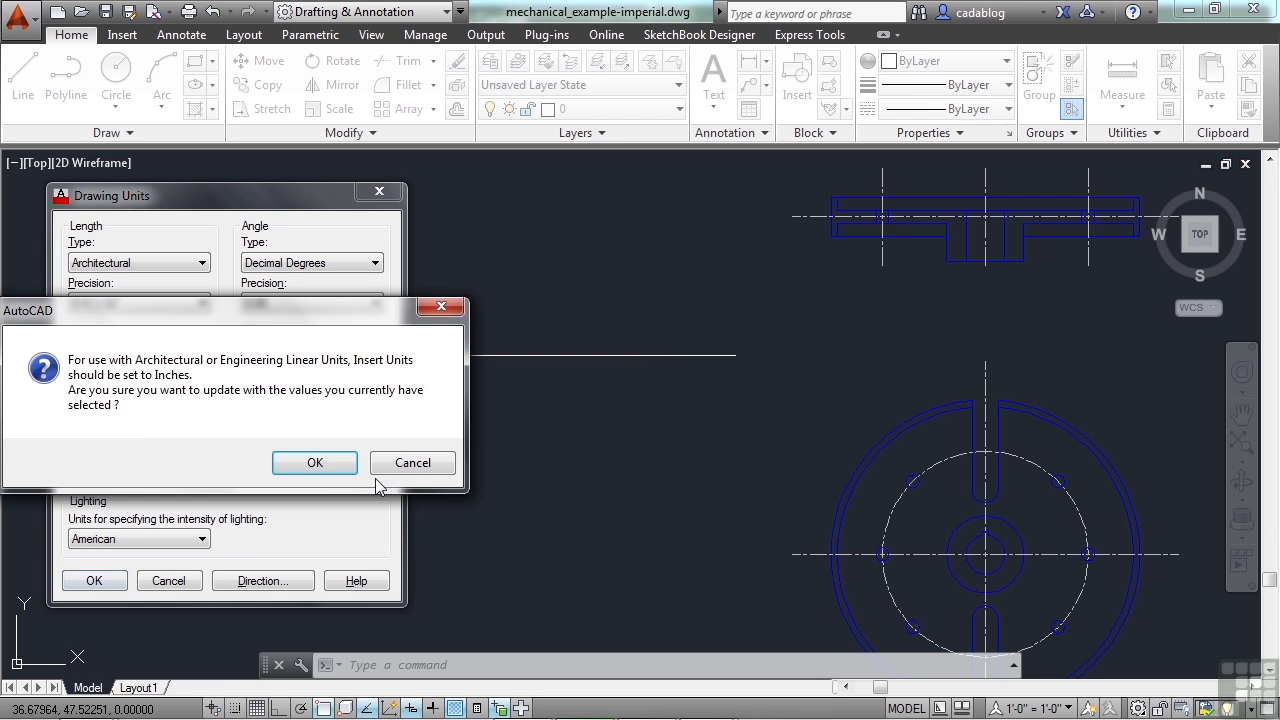
click(315, 466)
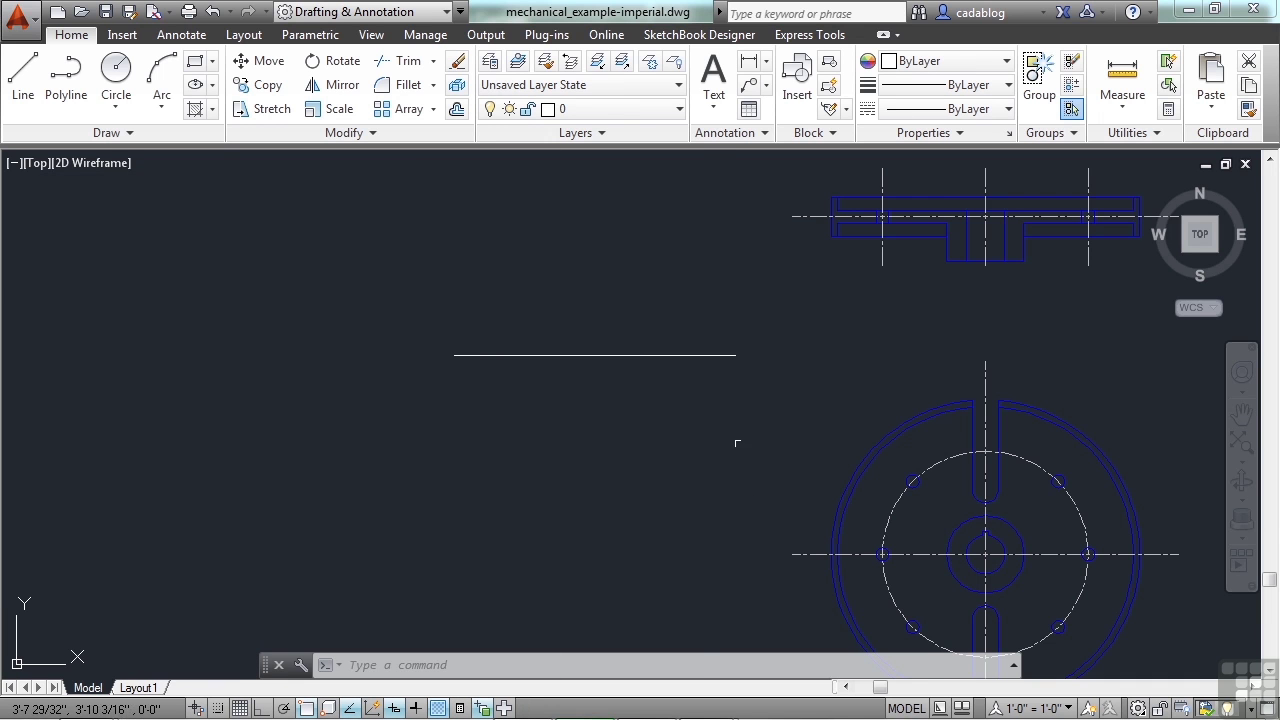
Step: Select and then deselect the test line, and reopen Drawing Units with UNITS
click(697, 355)
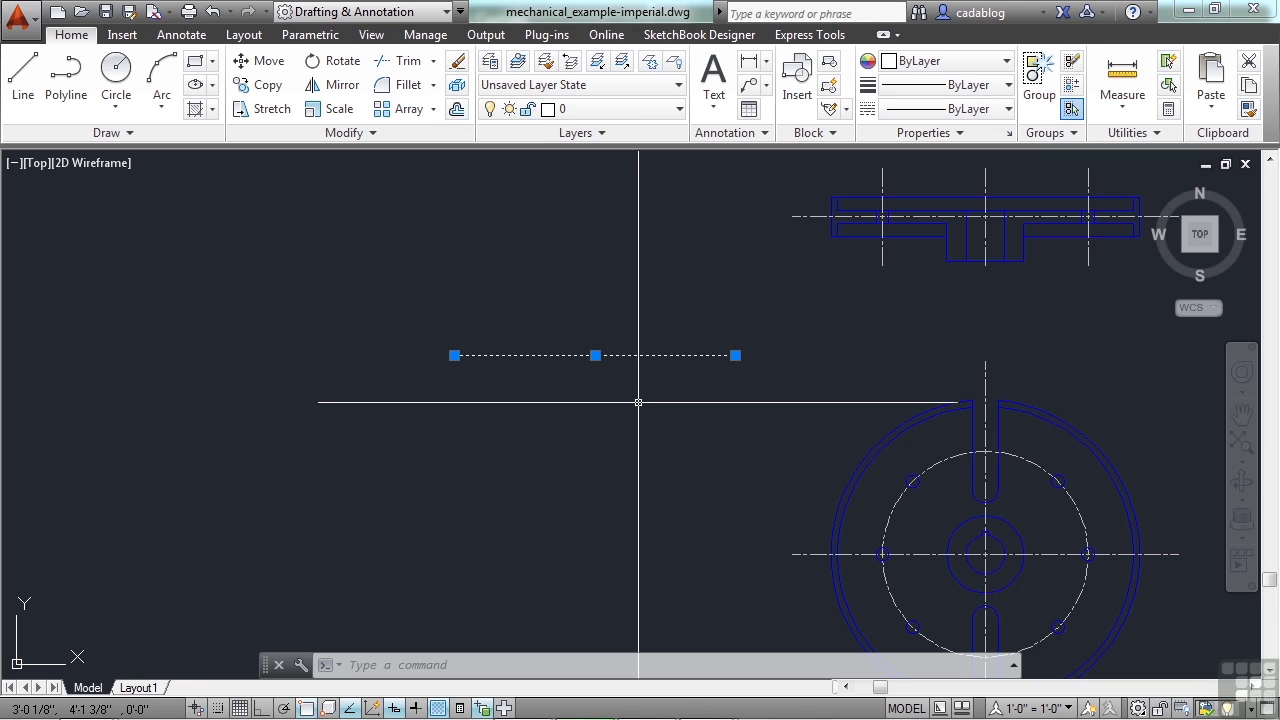
key(Escape)
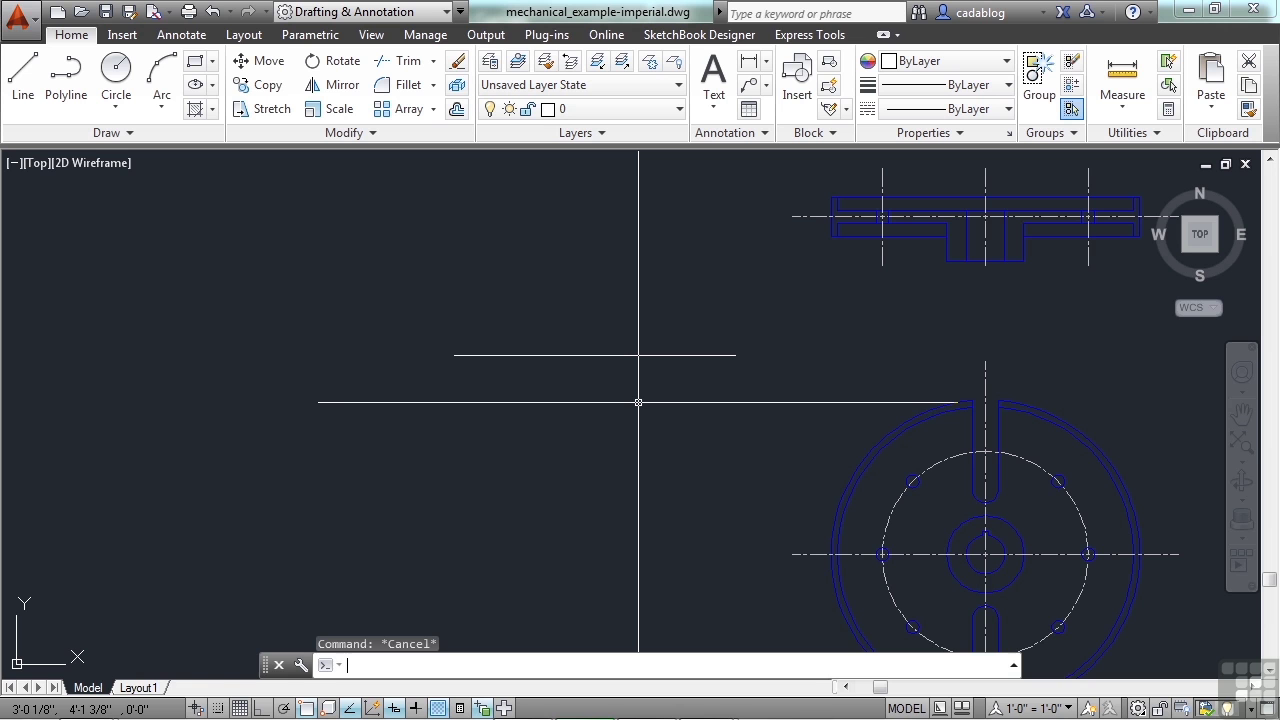
text(units)
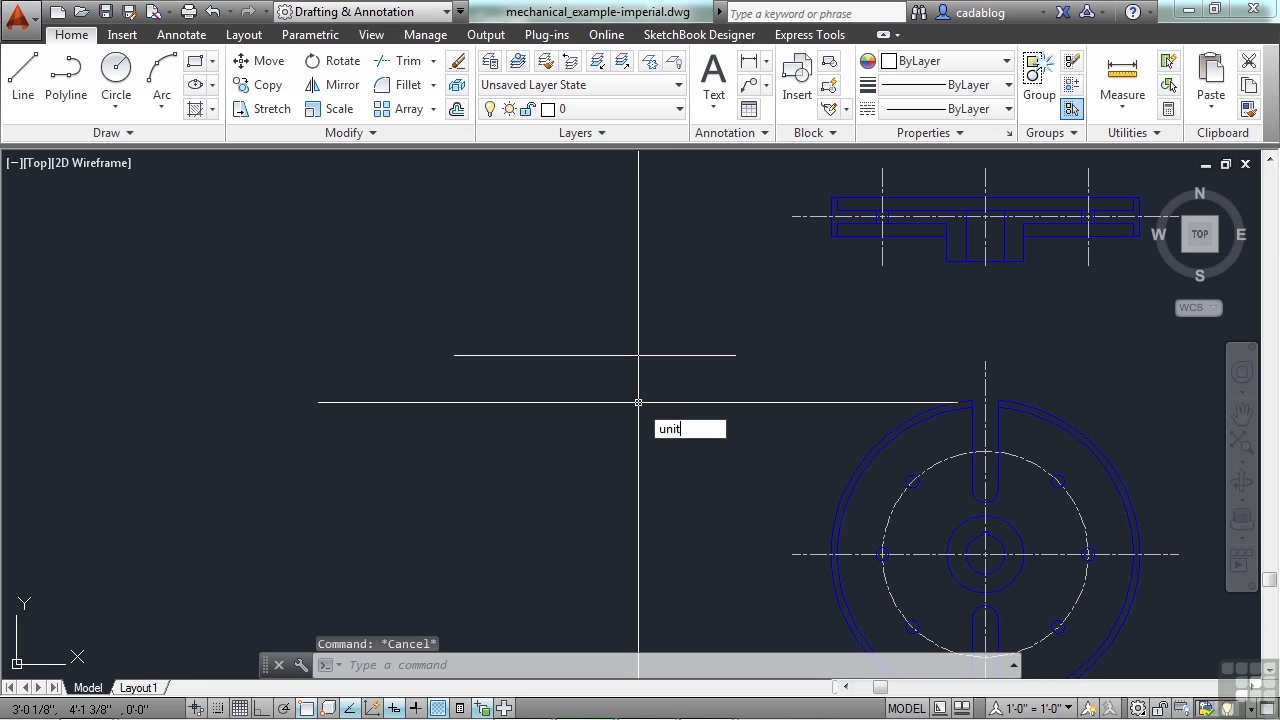
key(Return)
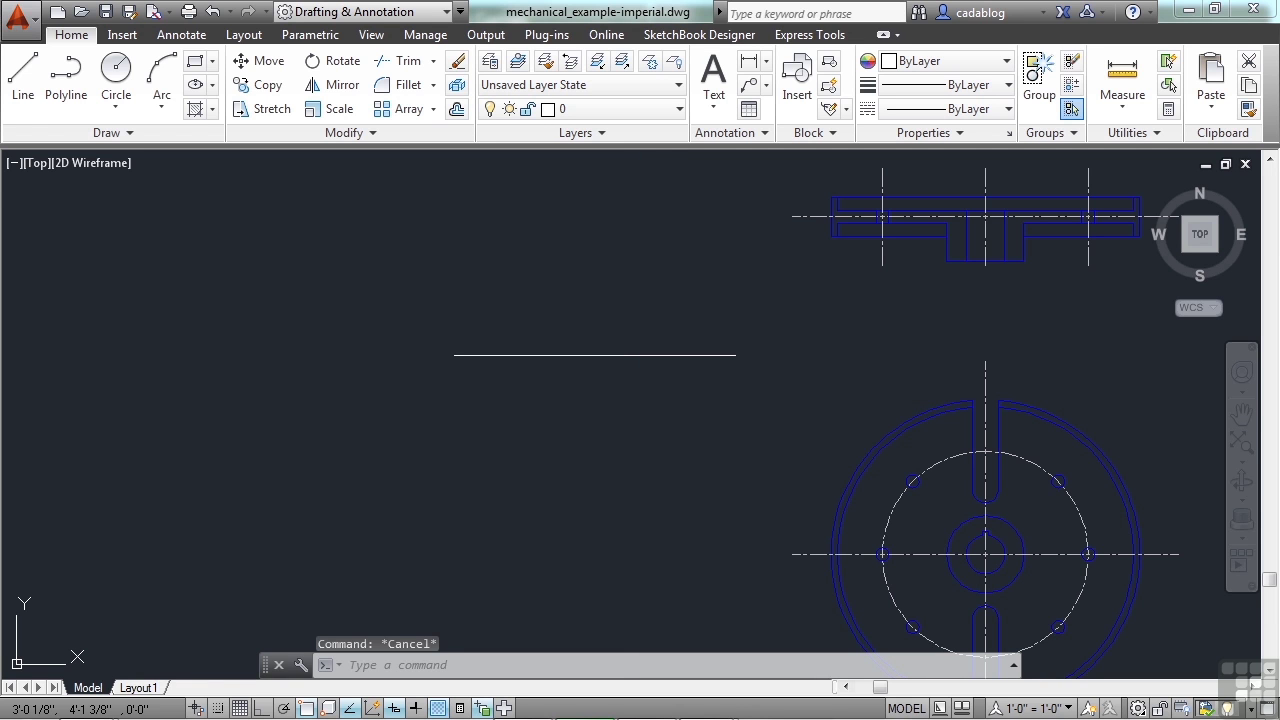
Step: Reset the insertion scale to Inches, then try Deg/Min/Sec and Surveyor's Units angles before restoring Decimal Degrees
click(196, 404)
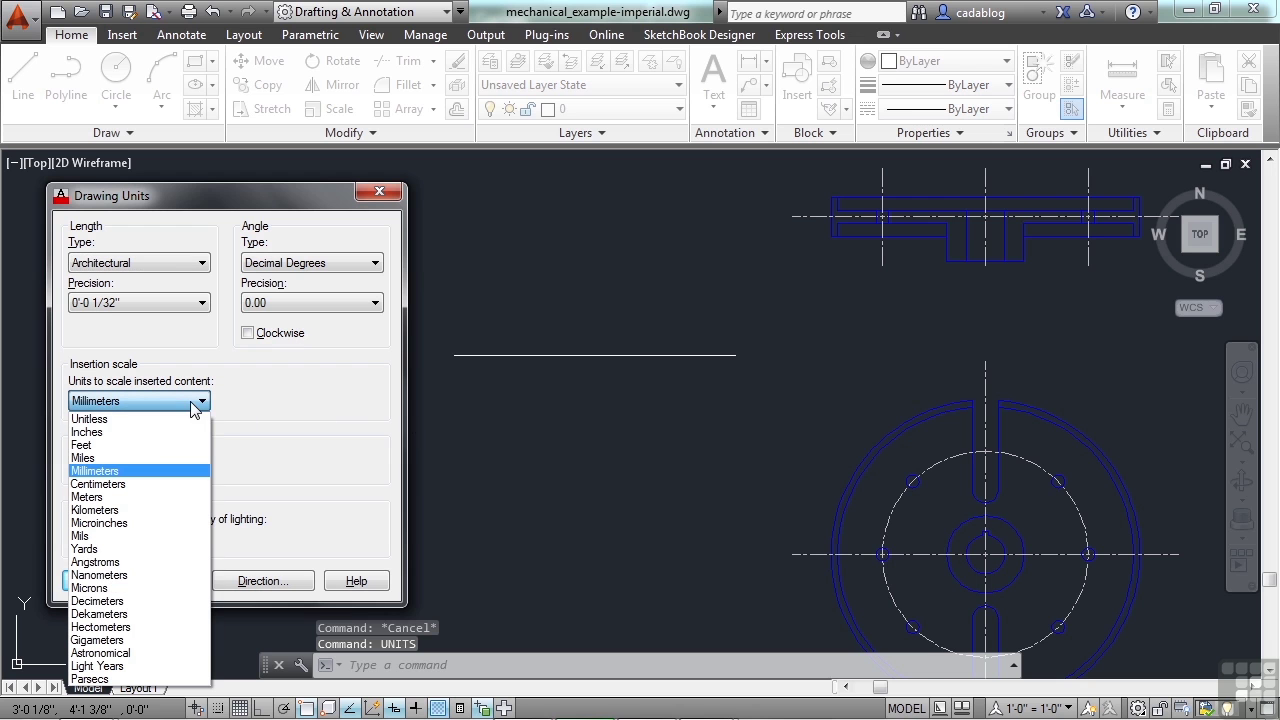
click(127, 432)
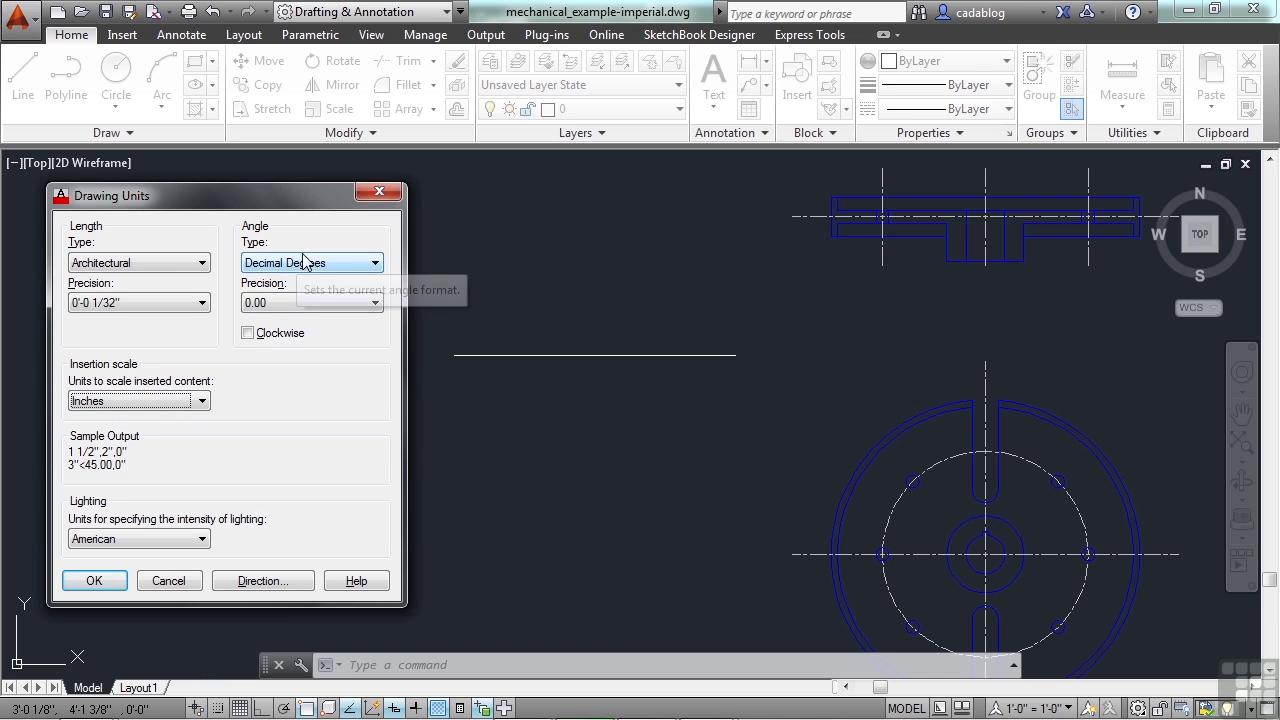
click(372, 268)
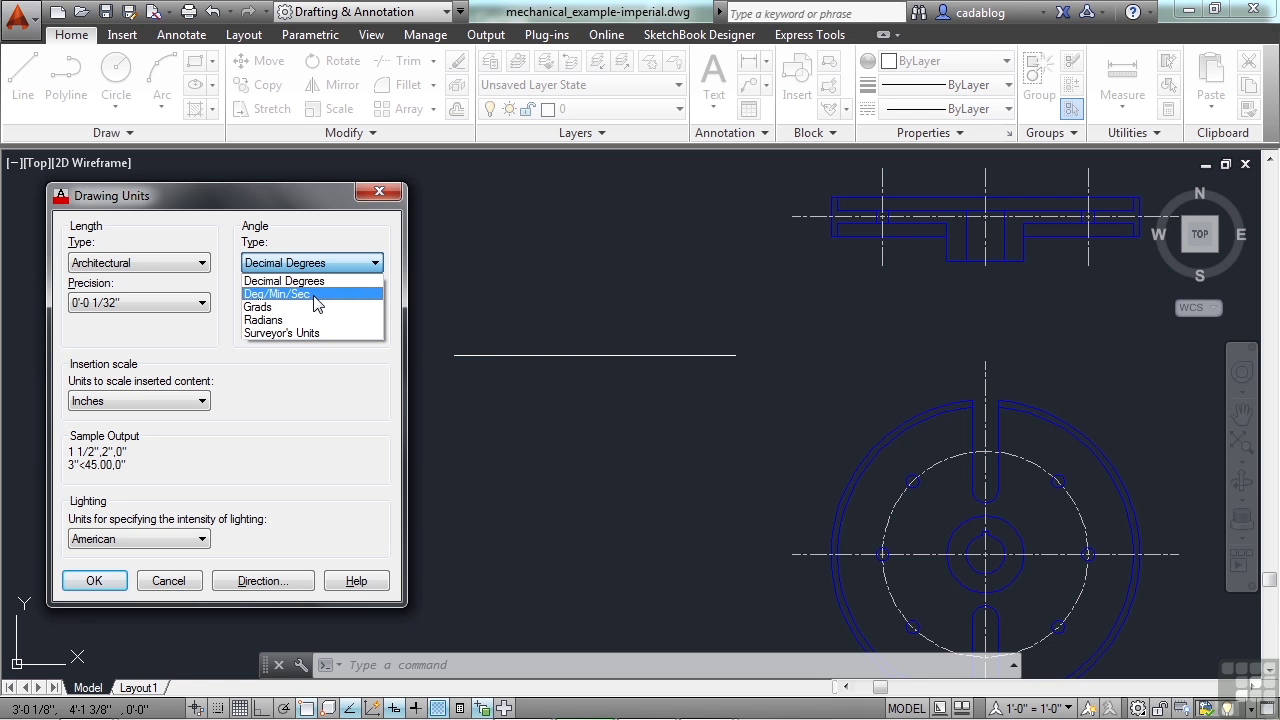
click(316, 294)
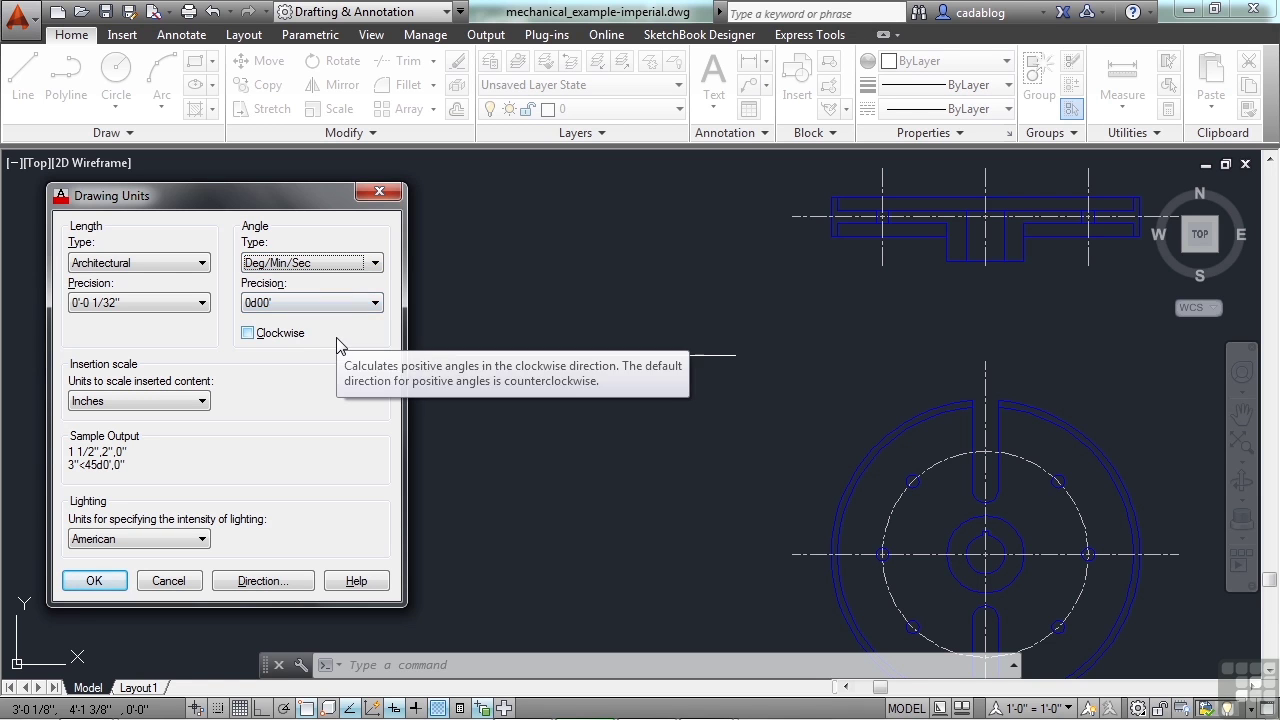
click(375, 268)
click(320, 334)
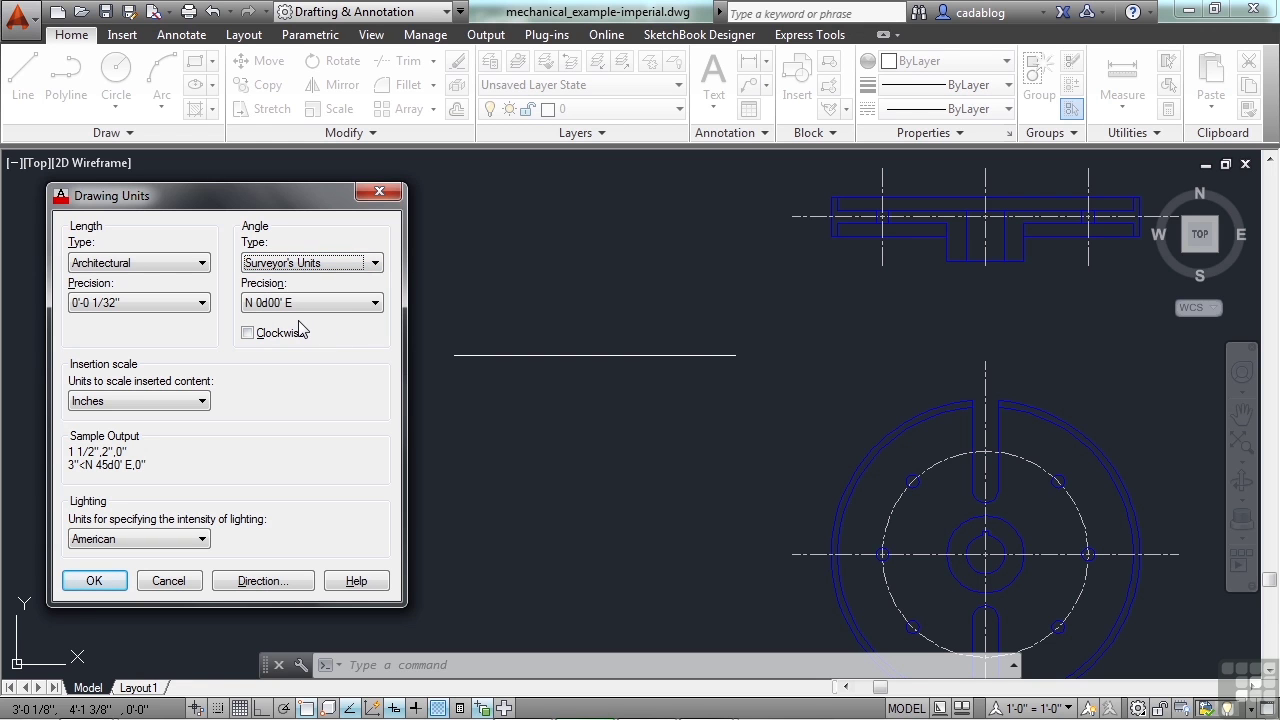
click(377, 268)
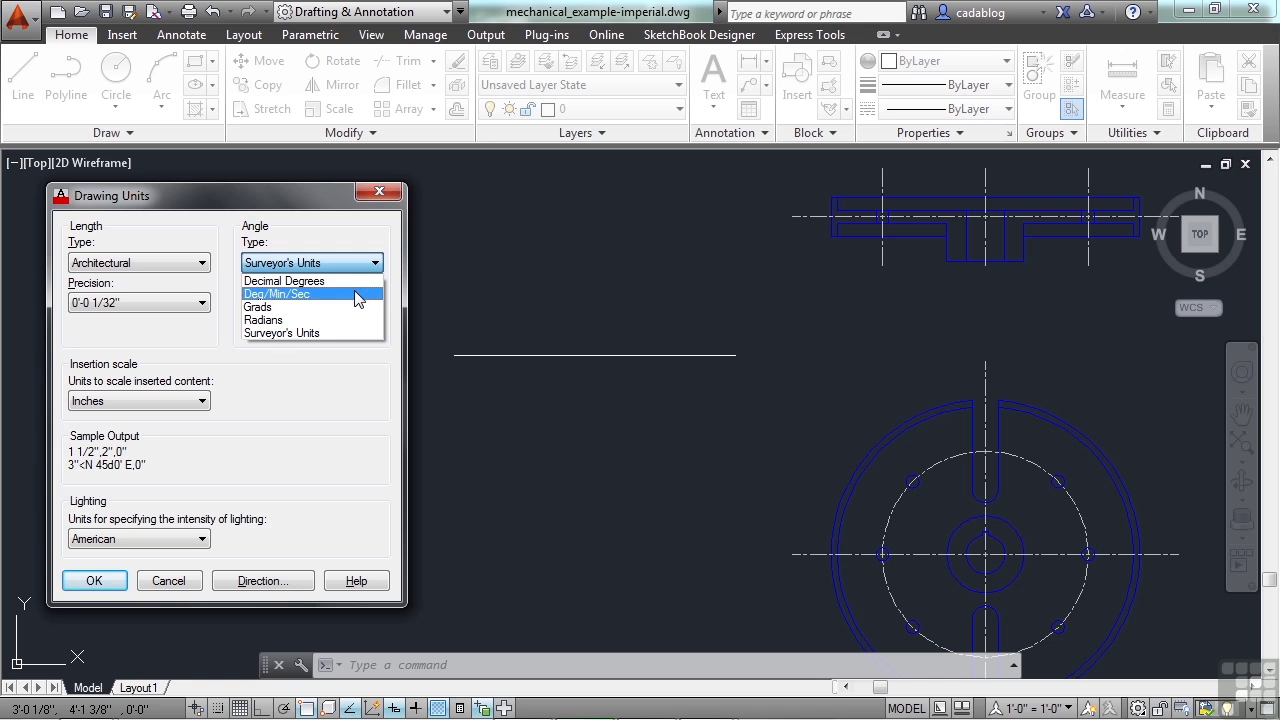
click(352, 282)
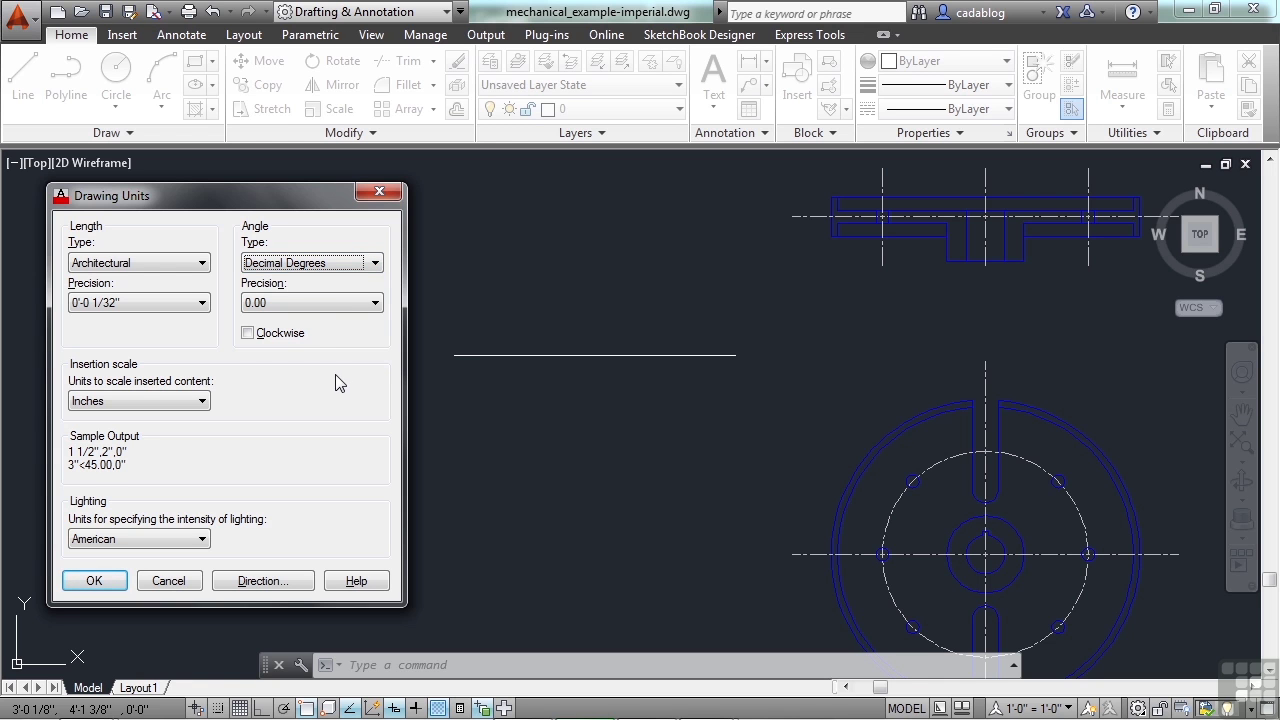
Step: Review the length precision options, switch to Decimal, and compare 0.00000000 with 0.000 precision
click(199, 302)
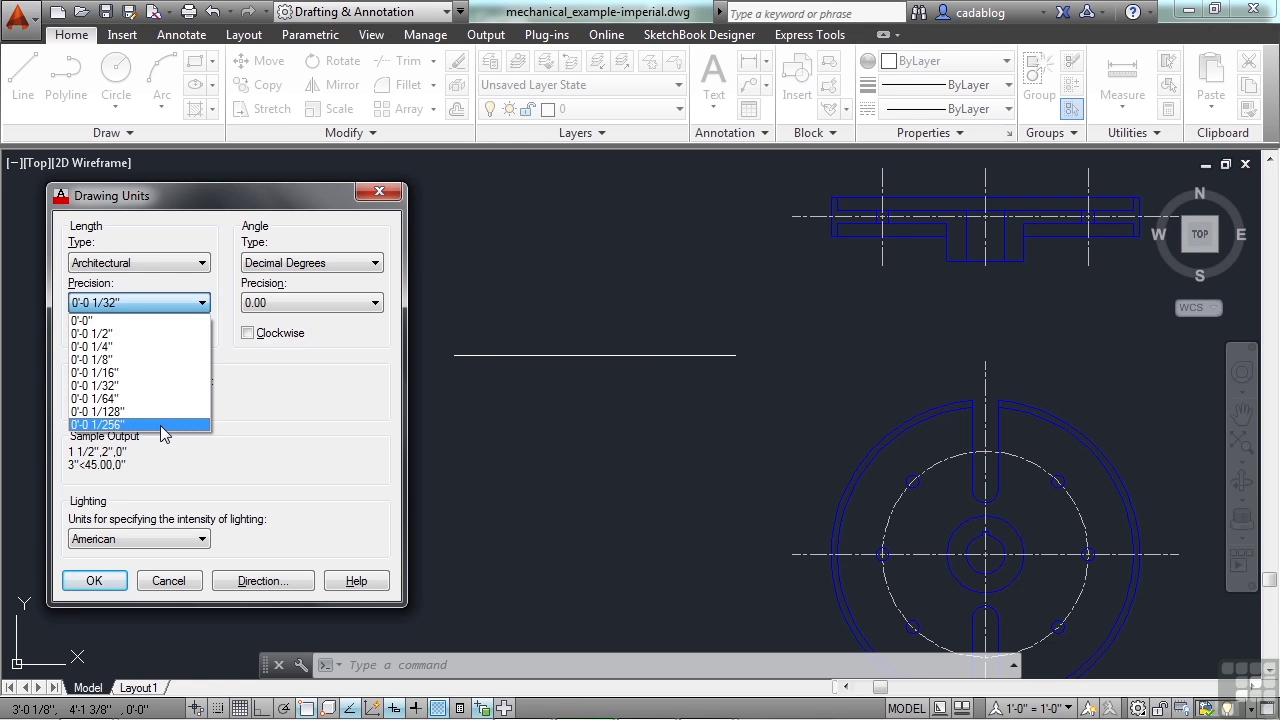
click(240, 376)
click(185, 266)
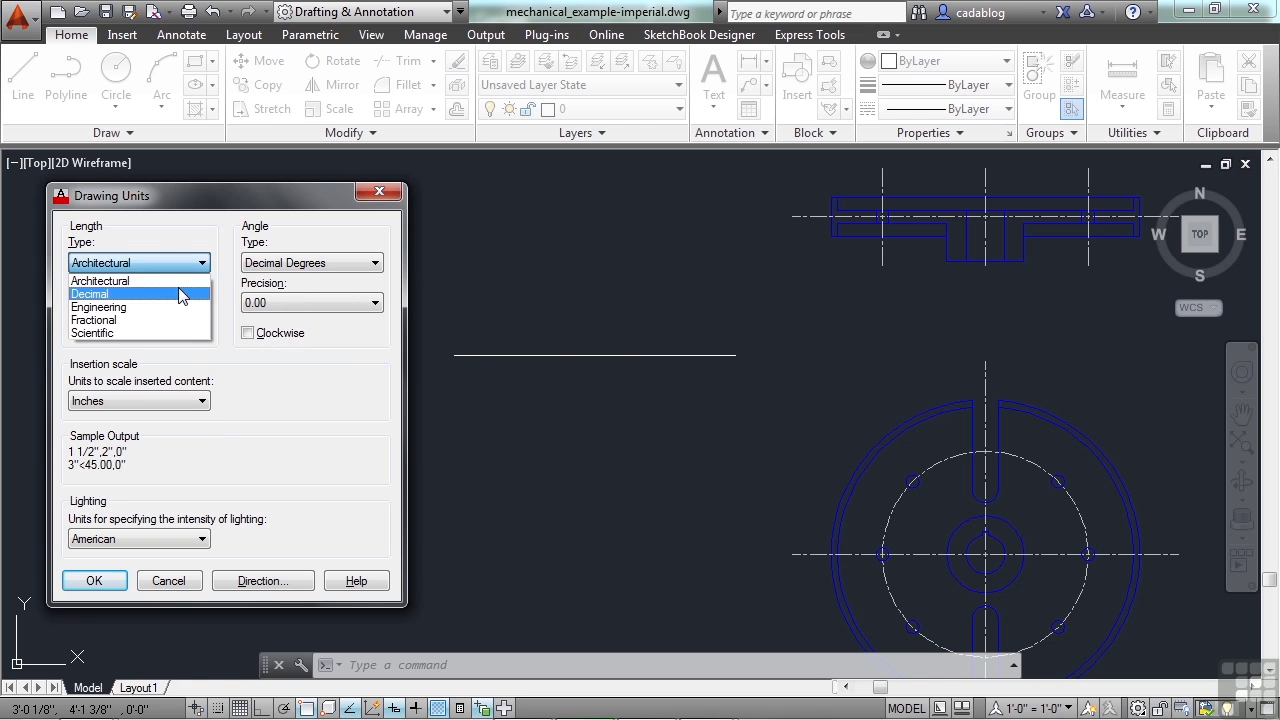
click(180, 292)
click(201, 302)
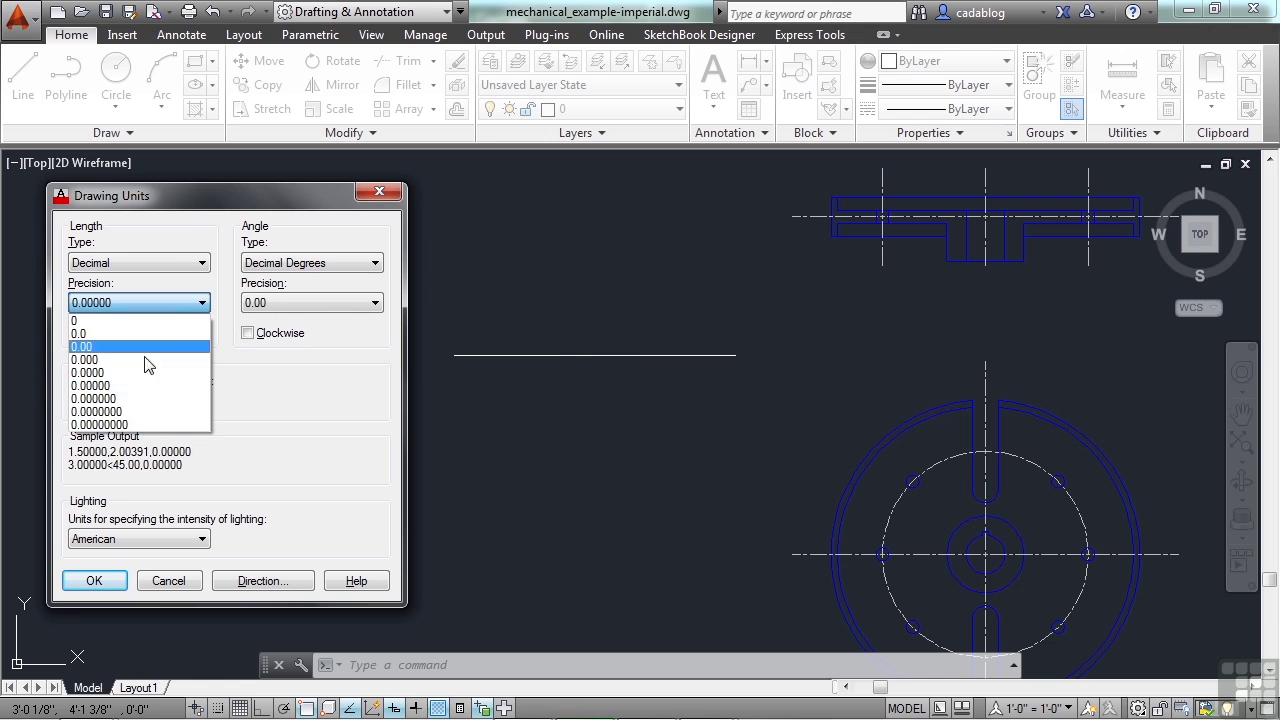
click(202, 424)
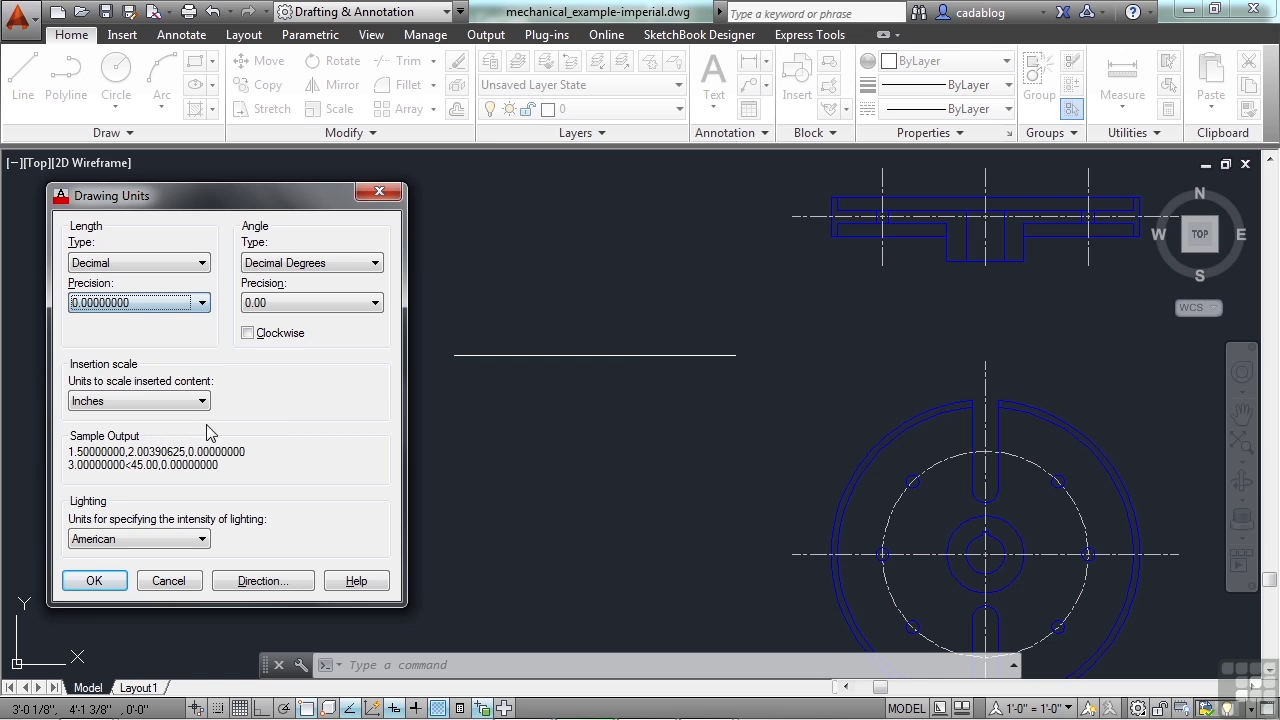
click(202, 304)
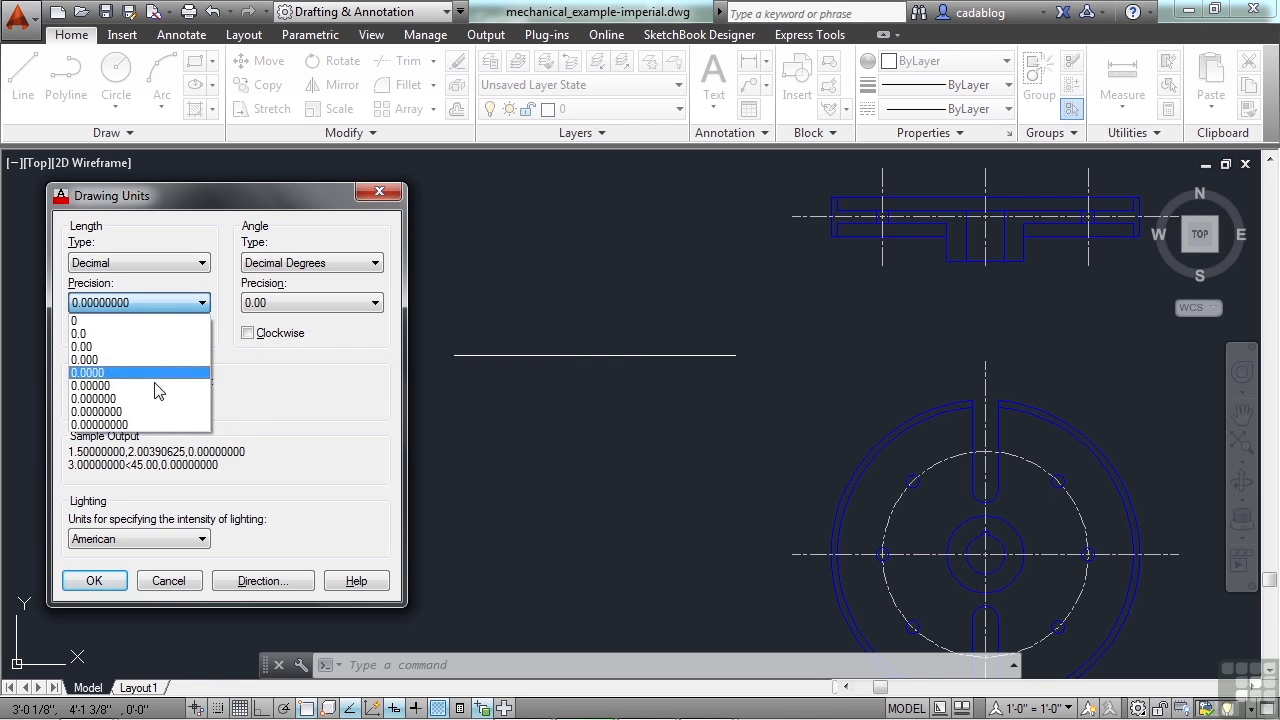
click(100, 362)
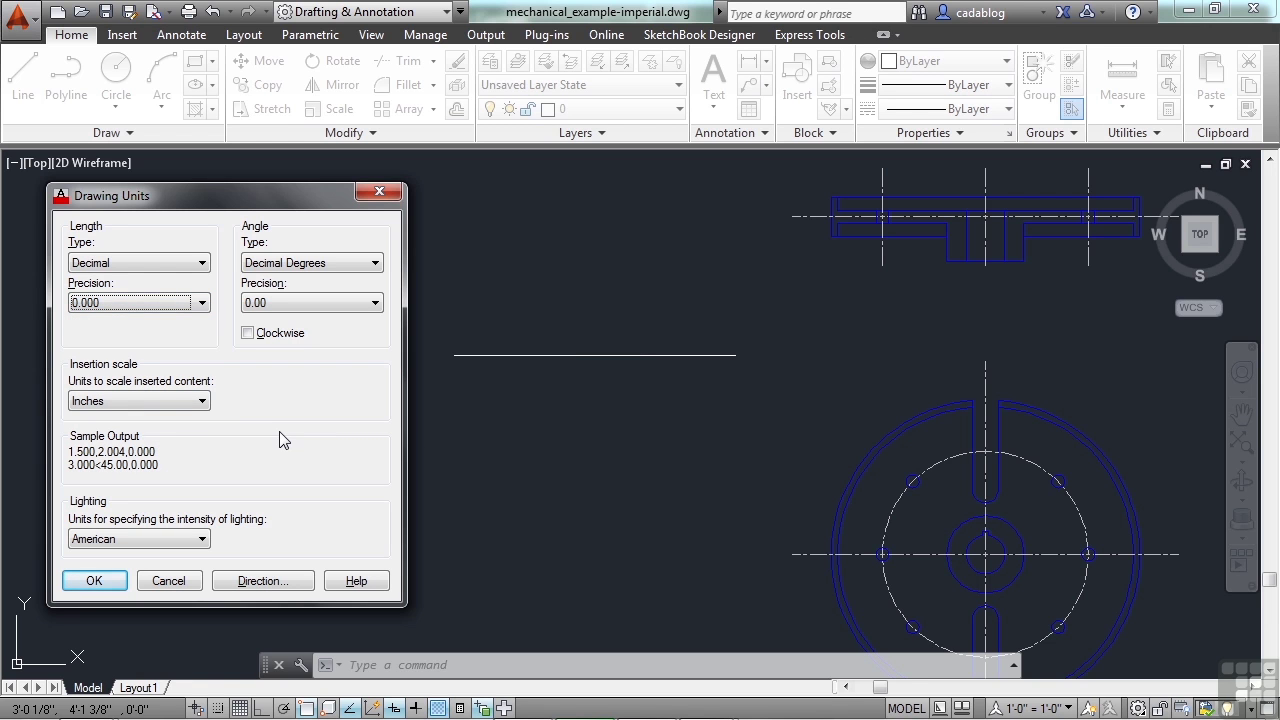
click(202, 262)
Step: Switch length units back to Architectural with 0'-0 1/16" precision
click(185, 290)
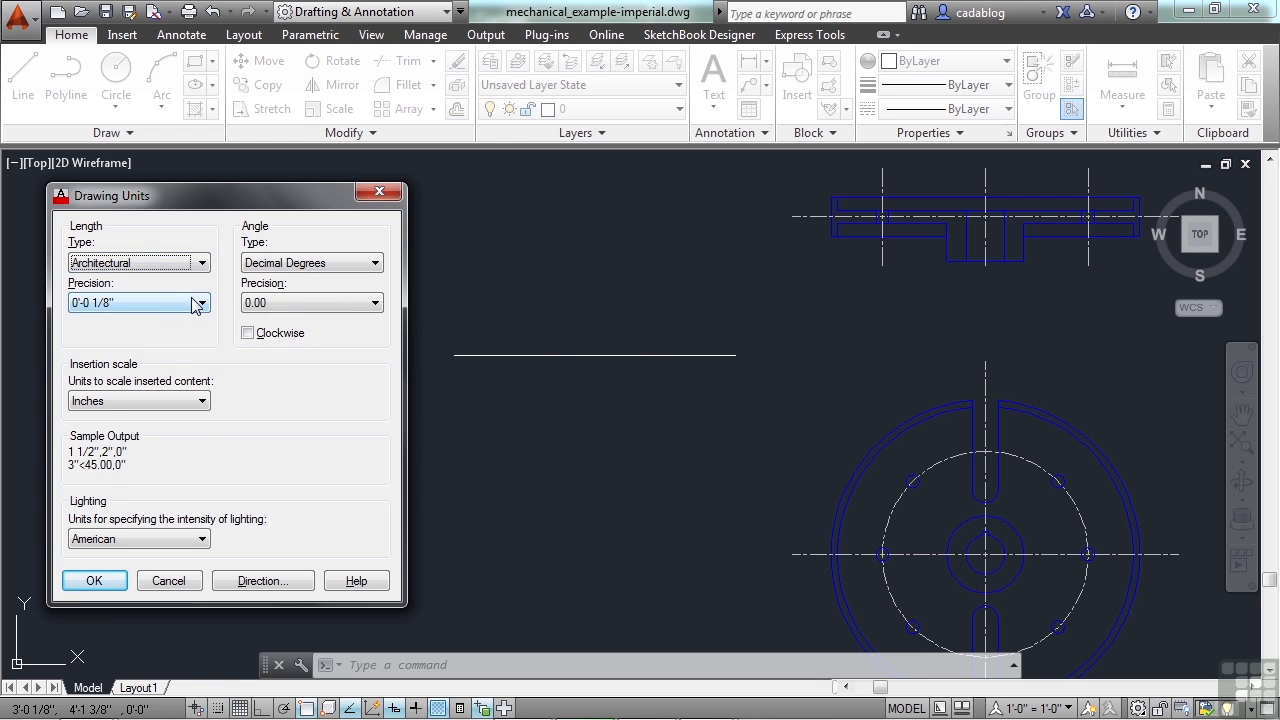
click(200, 303)
click(160, 380)
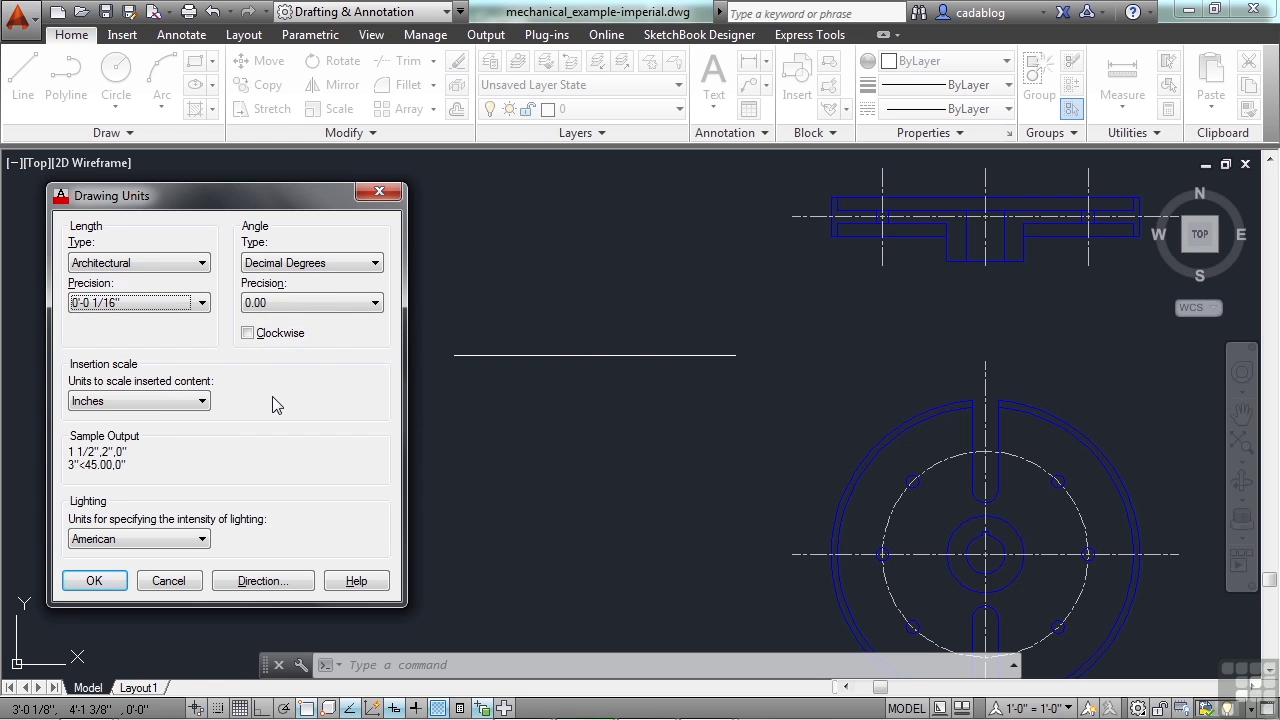
Step: Change the angle type from decimal to Deg/Min/Sec, leaving angle precision at 0d00'
click(354, 306)
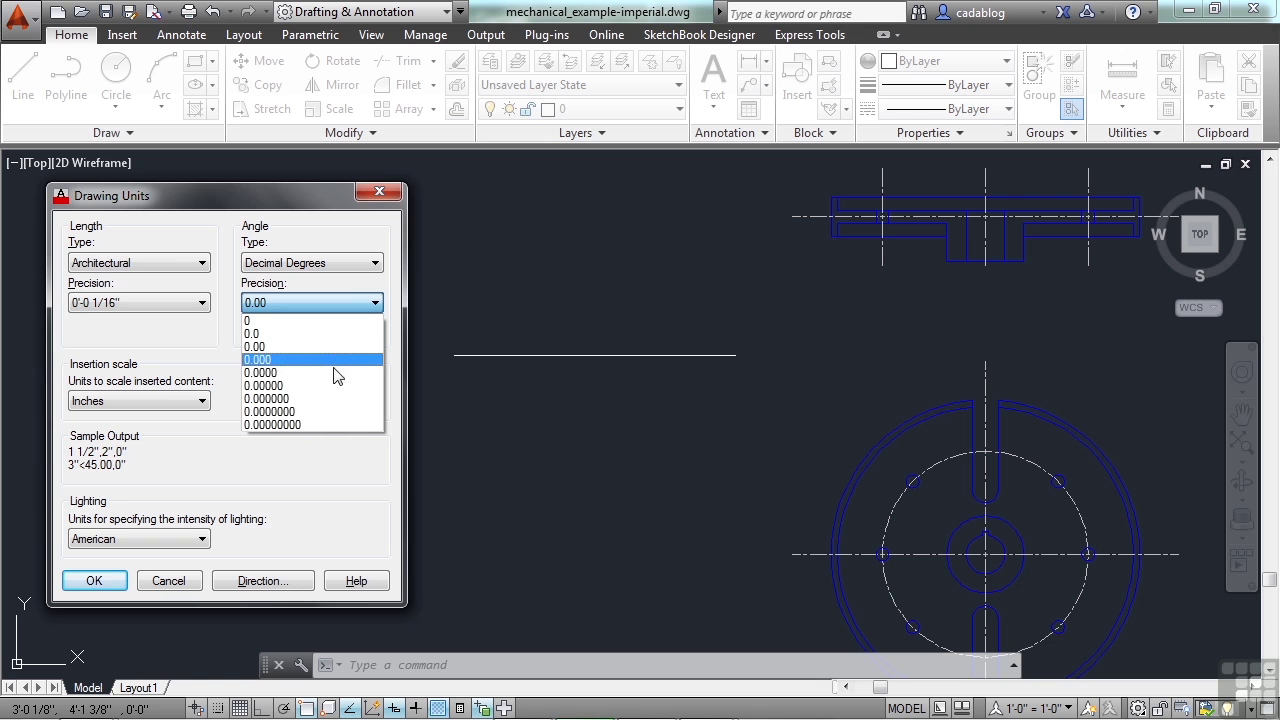
click(326, 458)
click(366, 263)
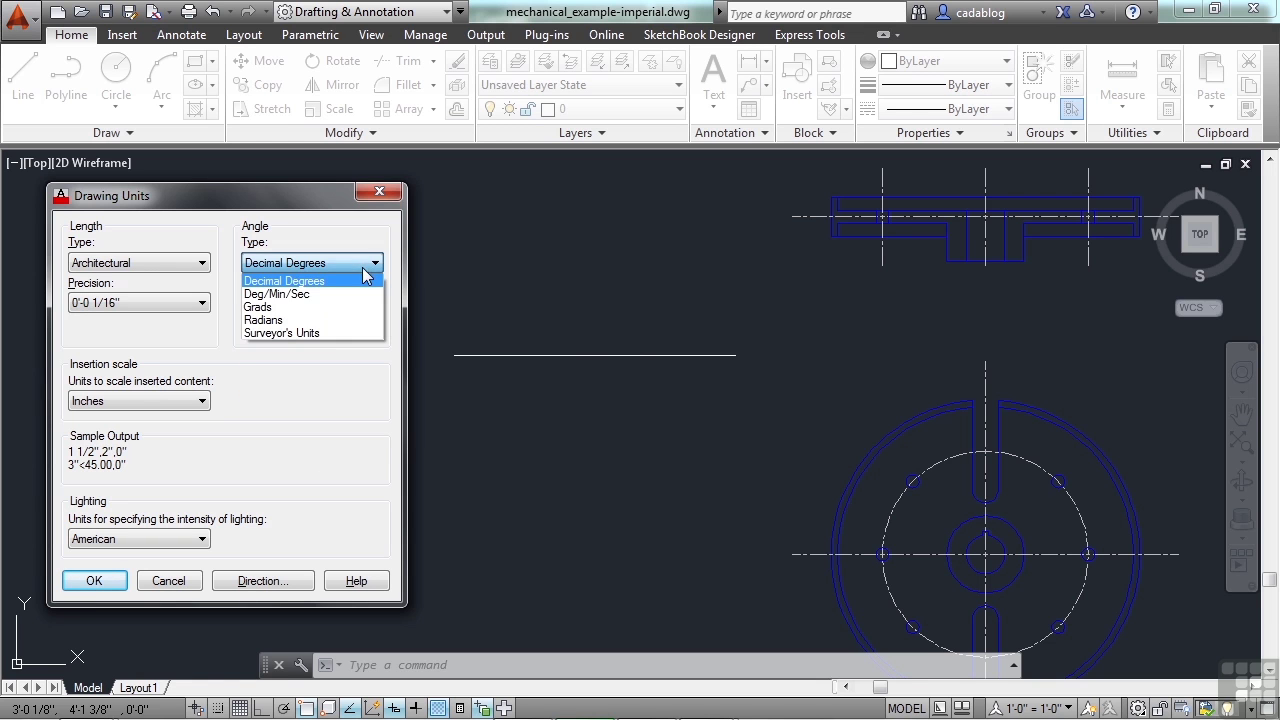
click(350, 292)
click(362, 304)
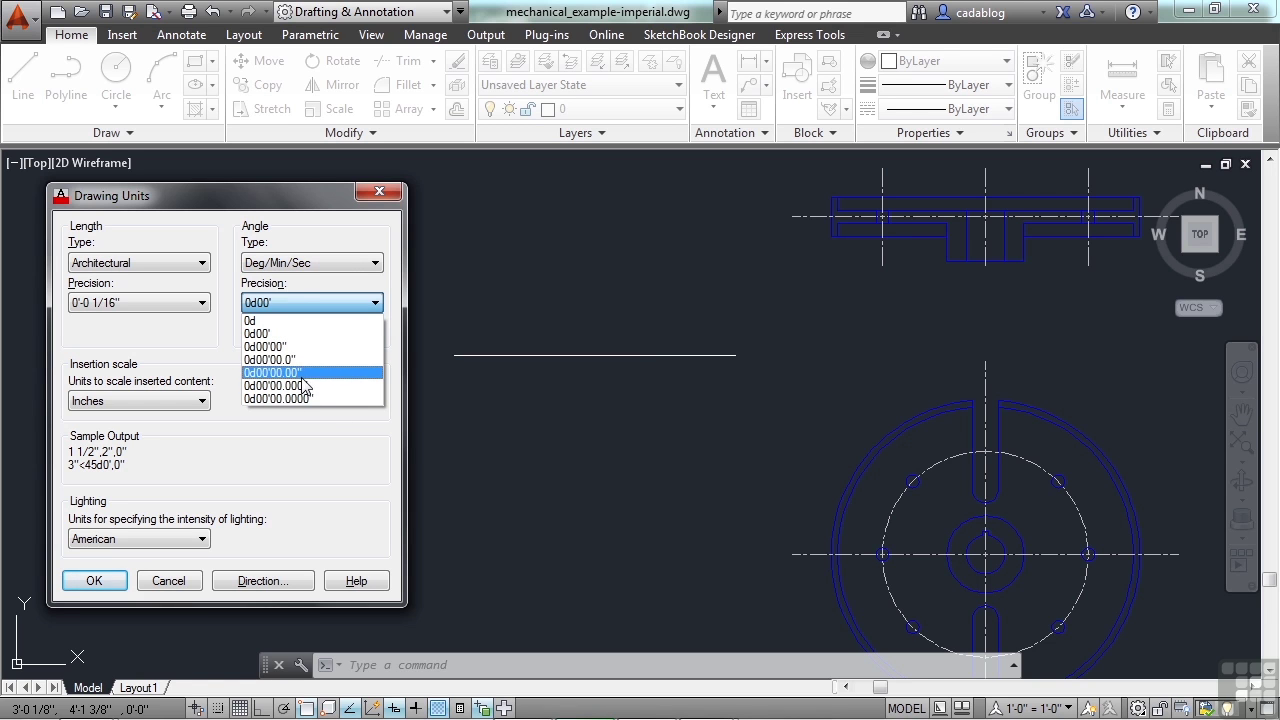
click(324, 414)
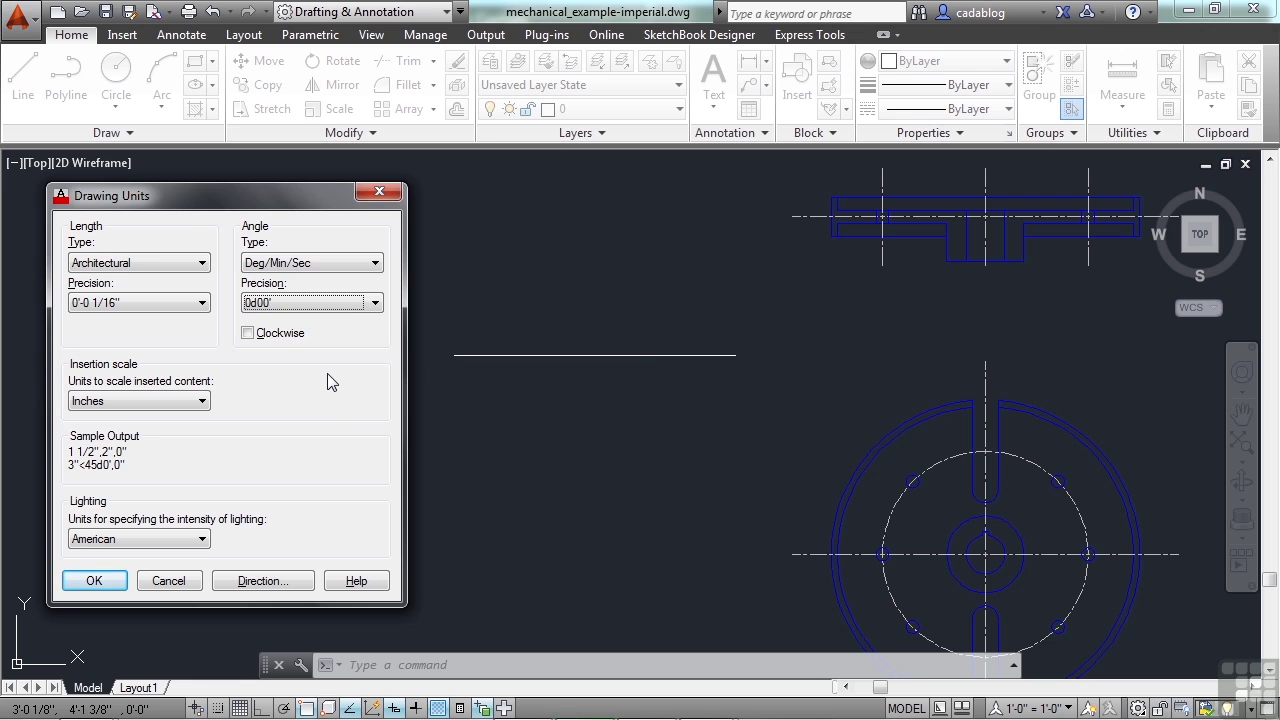